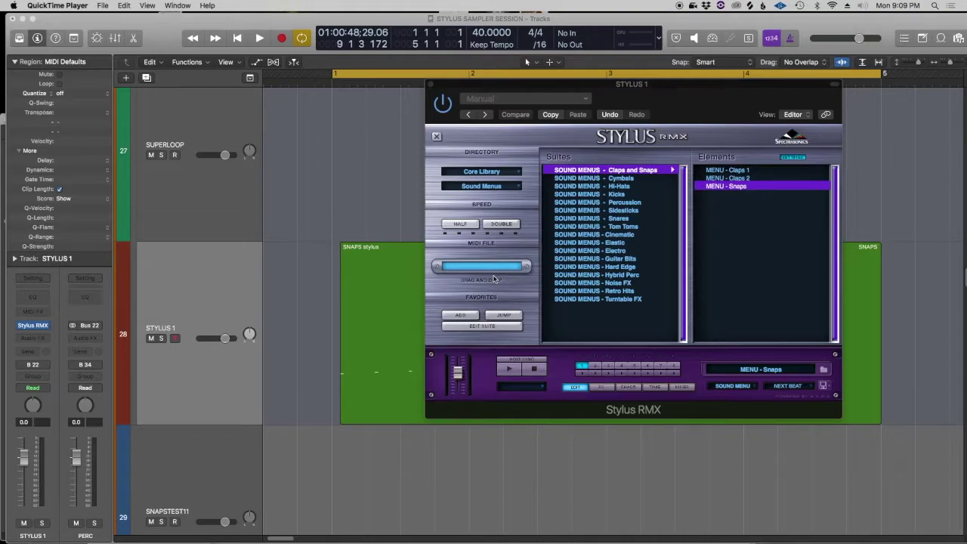
Step: Move the Stylus RMX plug-in window aside and close it
left_click_drag(693, 101, 621, 111)
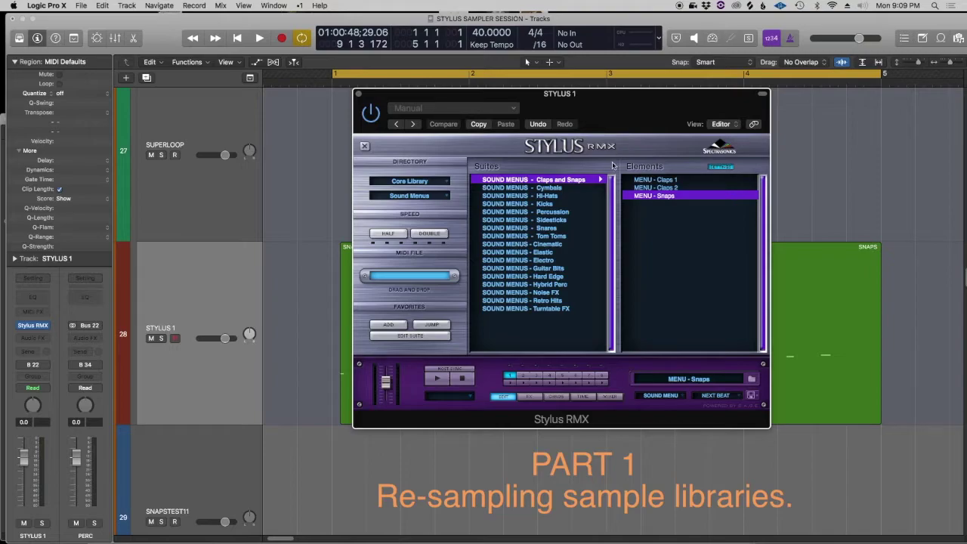
left_click_drag(616, 109, 559, 113)
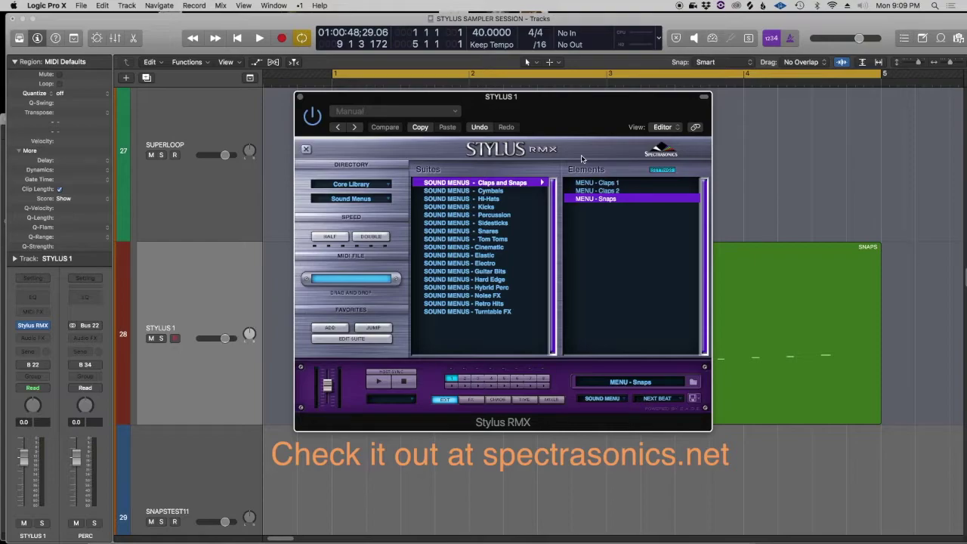
left_click(300, 97)
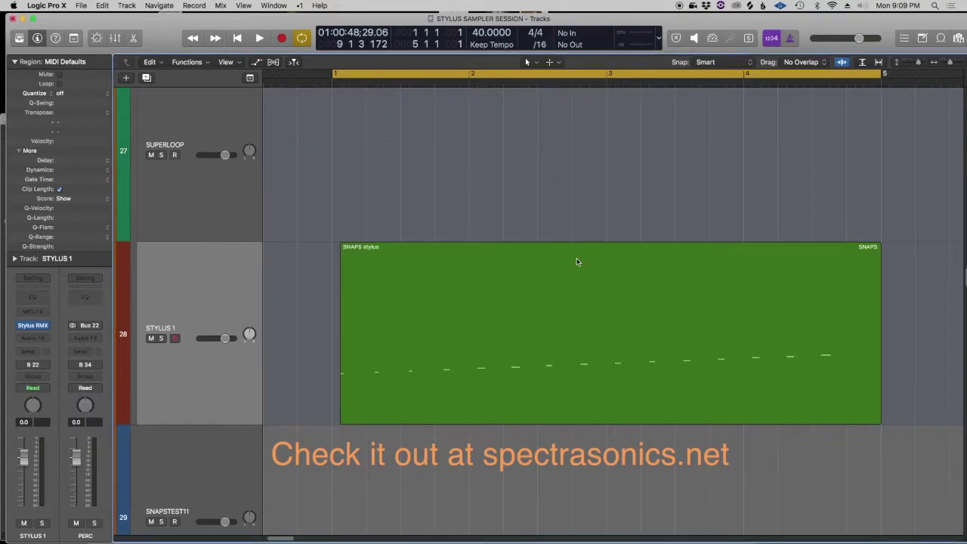
Step: Open the SNAPS stylus region on the STYLUS 1 track in the Piano Roll and bring all its notes into view
left_click(576, 261)
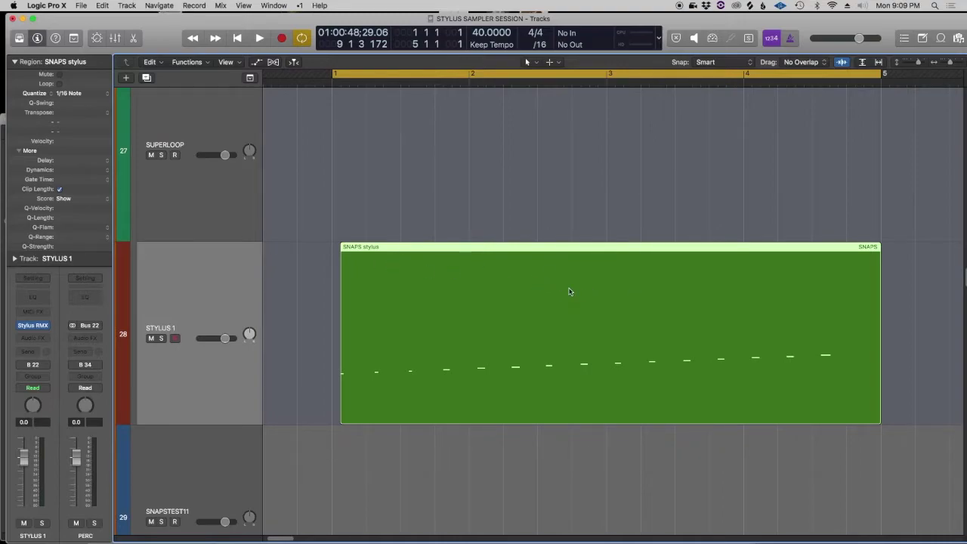
double_click(564, 288)
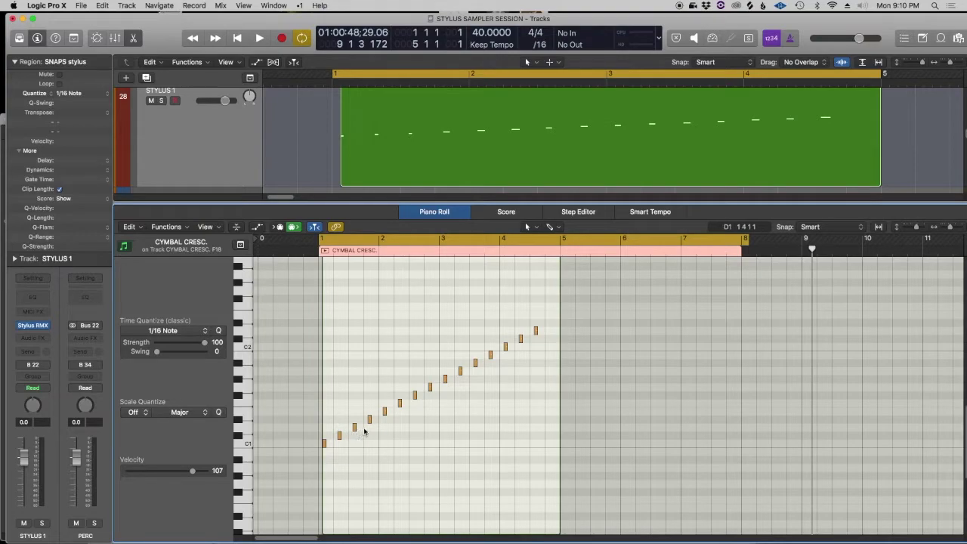
key("super+Right")
key("super+Right")
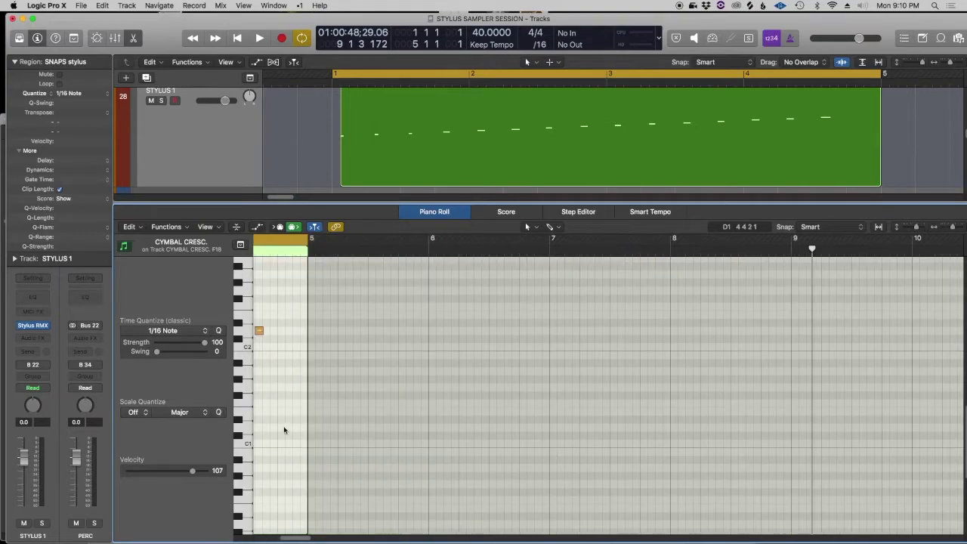
scroll(285, 429, "left", 2)
scroll(286, 426, "left", 5)
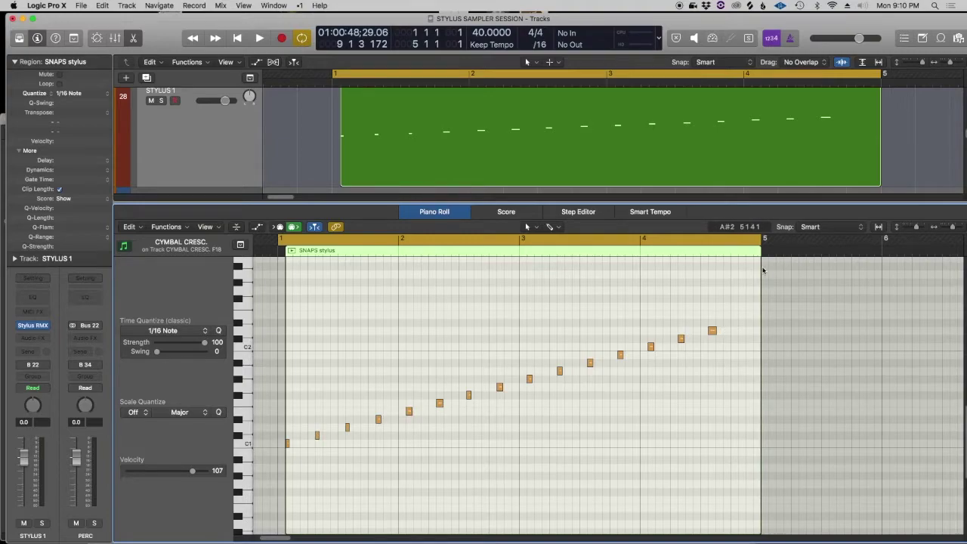
Step: Audition the lowest snap notes individually in the Piano Roll and check their velocity
left_click(288, 443)
left_click(317, 435)
left_click(323, 410)
left_click_drag(323, 410, 351, 434)
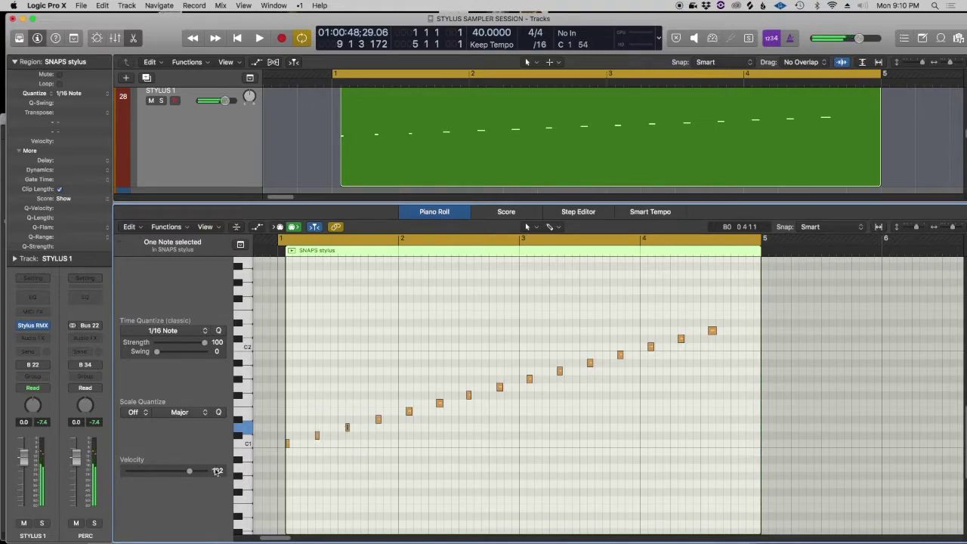
left_click(358, 390)
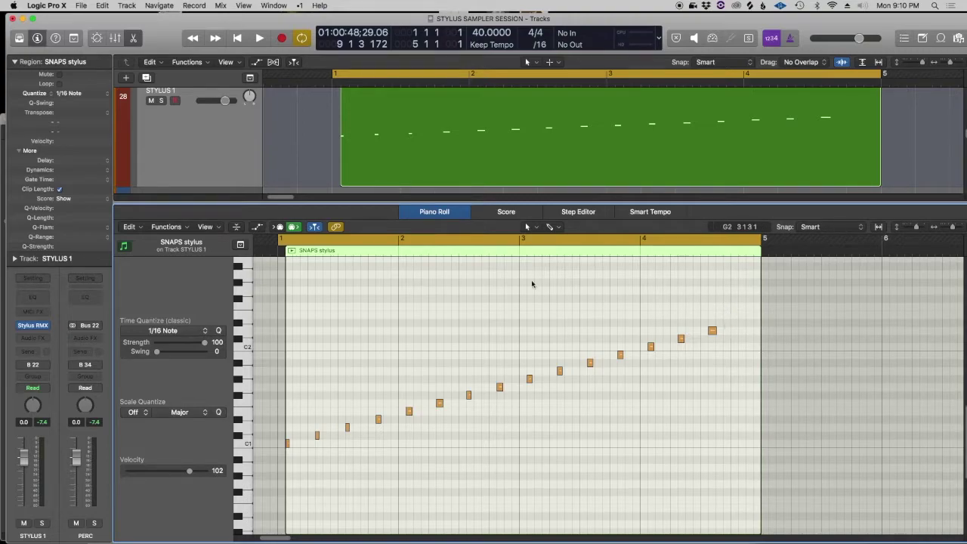
Step: Play back the SNAPS stylus region to hear the rising snap notes, stopping near the end of bar 3
left_click(499, 250)
key("space")
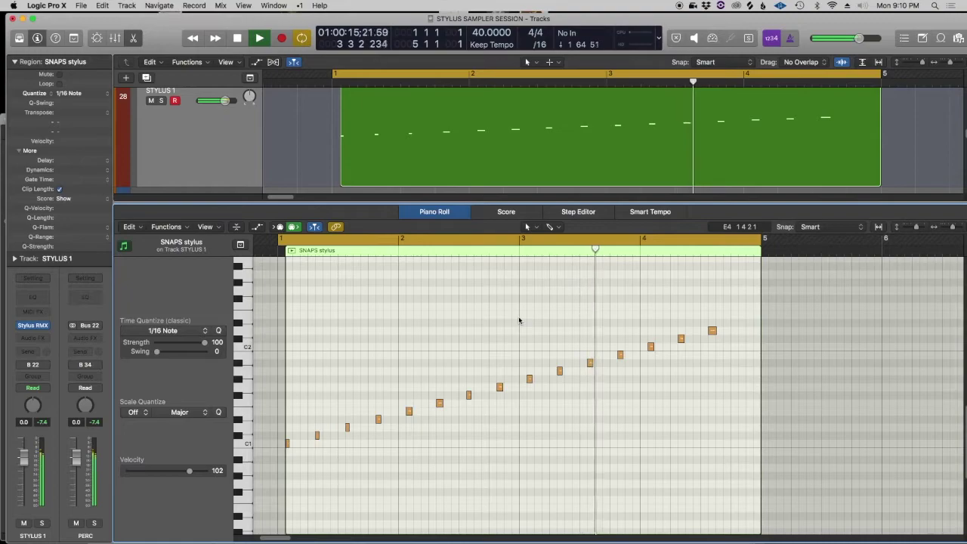
key("space")
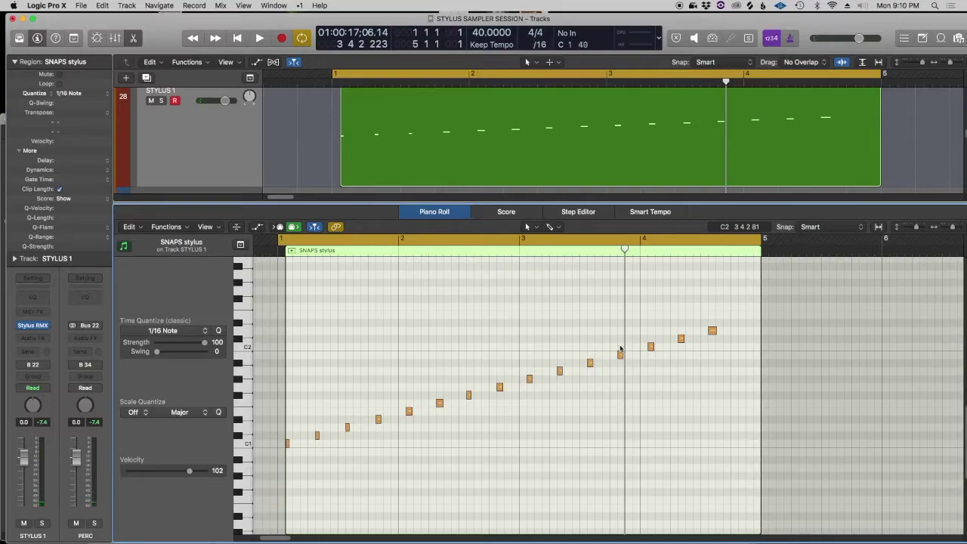
Step: Close the Piano Roll and bounce the SNAPS stylus region in place to a new track, muting the source, bypassing effects and including the audio tail in the file
key("p")
key("p")
key("p")
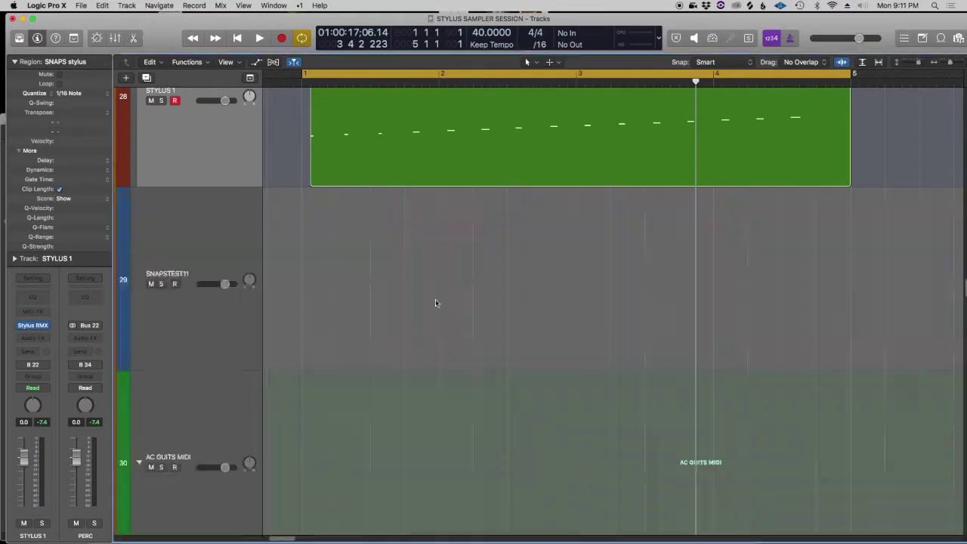
key("super+Down")
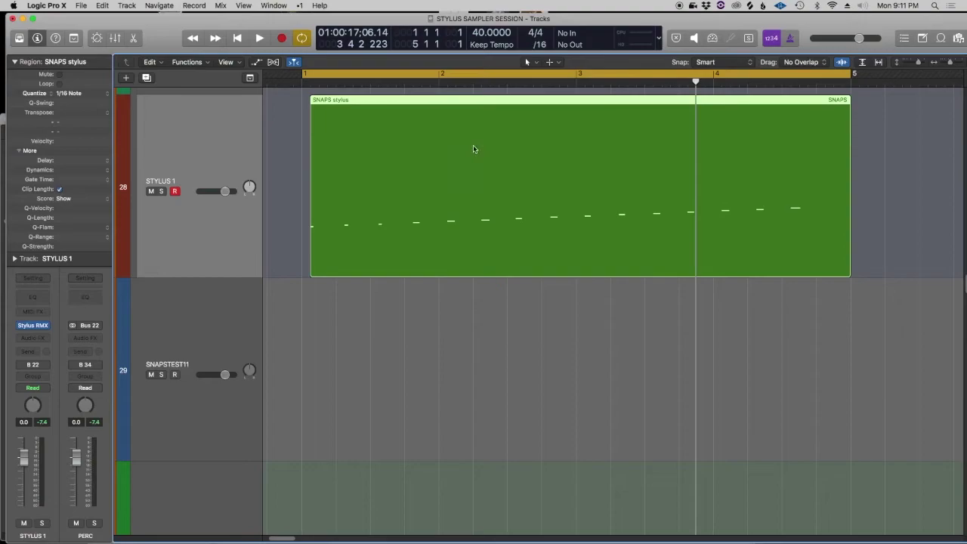
right_click(472, 149)
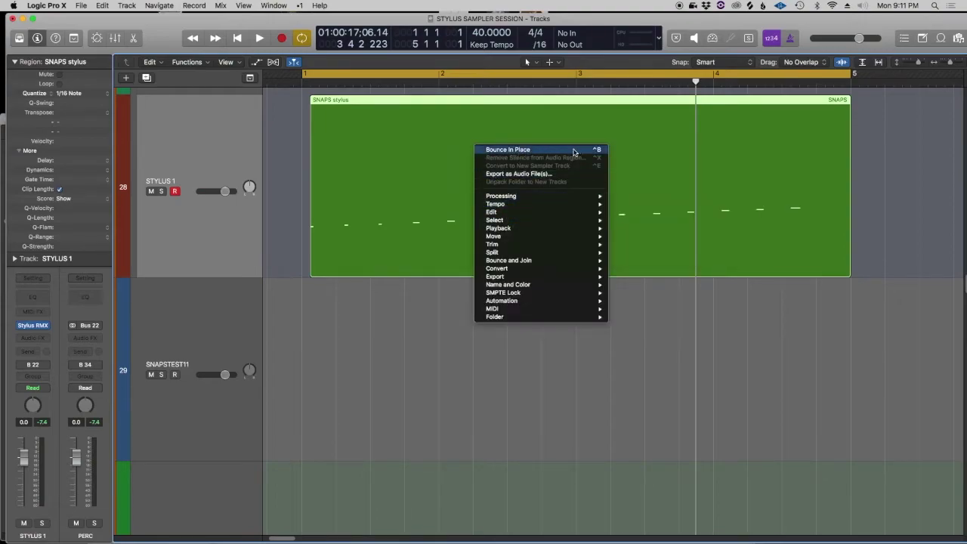
mouse_move(549, 264)
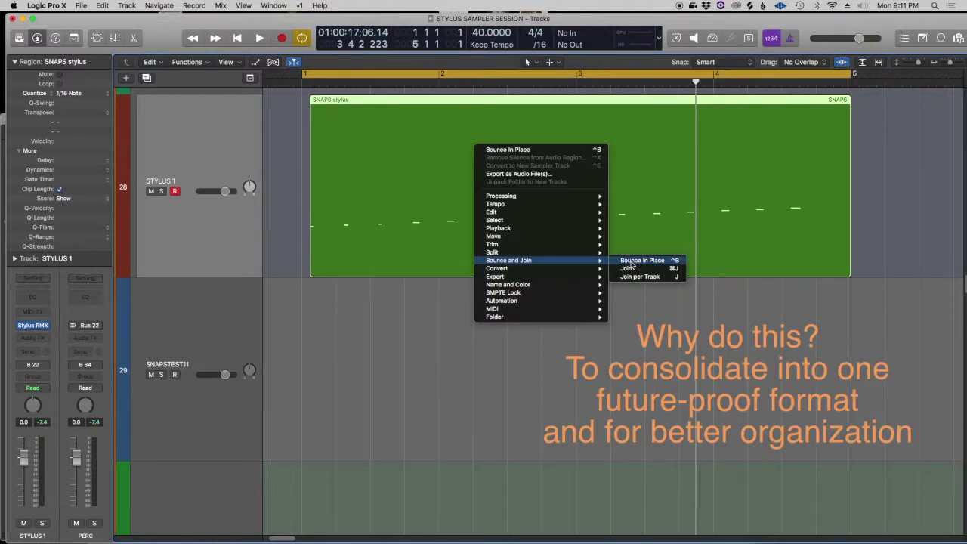
left_click(631, 262)
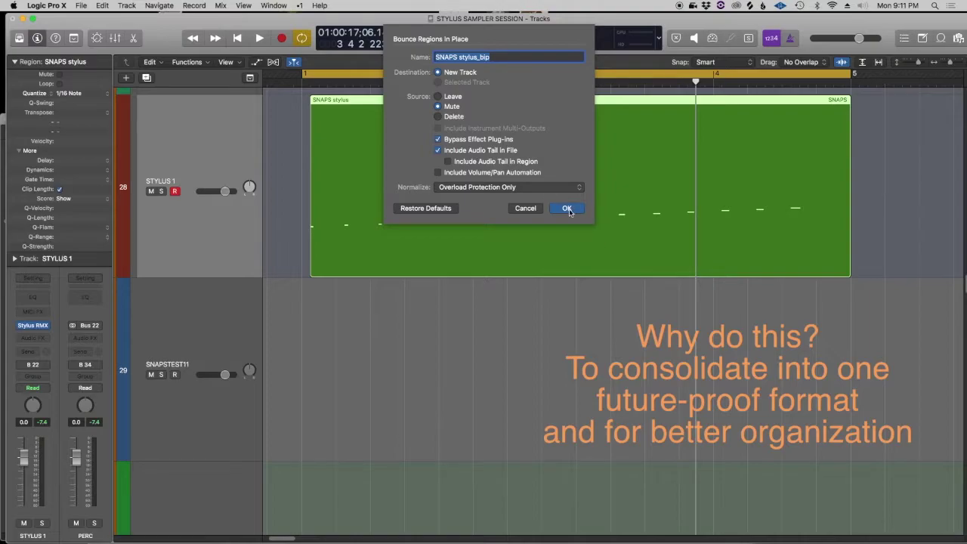
left_click(566, 207)
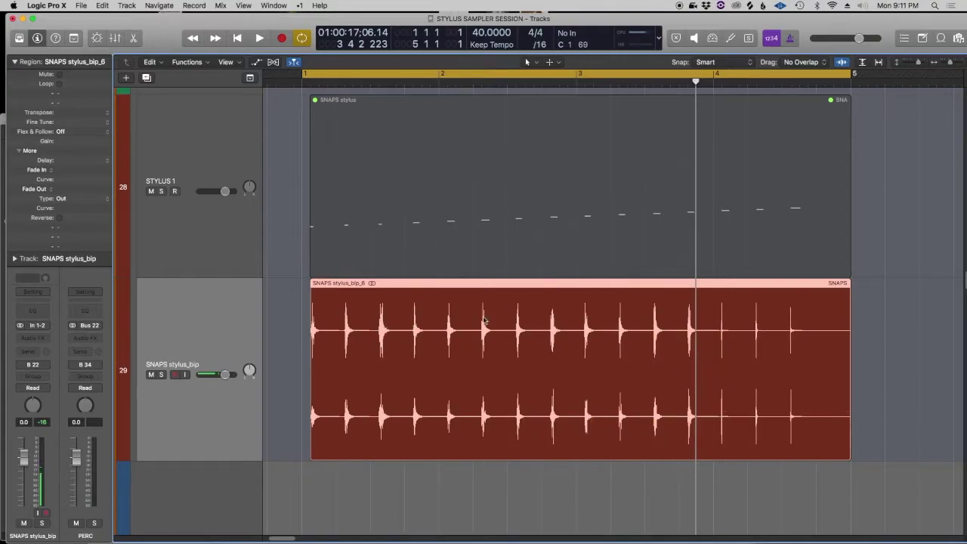
Step: Play back the bounced snaps audio from late in bar 1 to check it
double_click(416, 82)
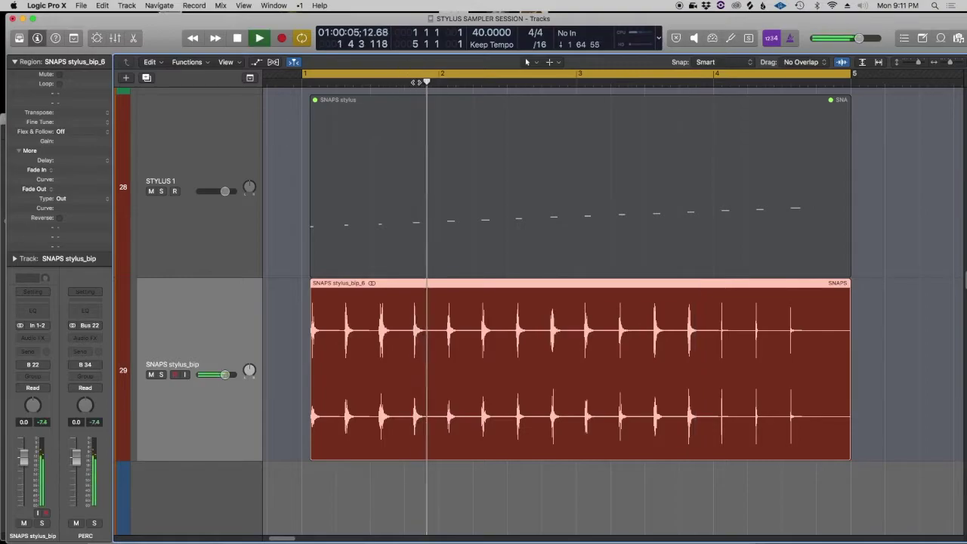
key("space")
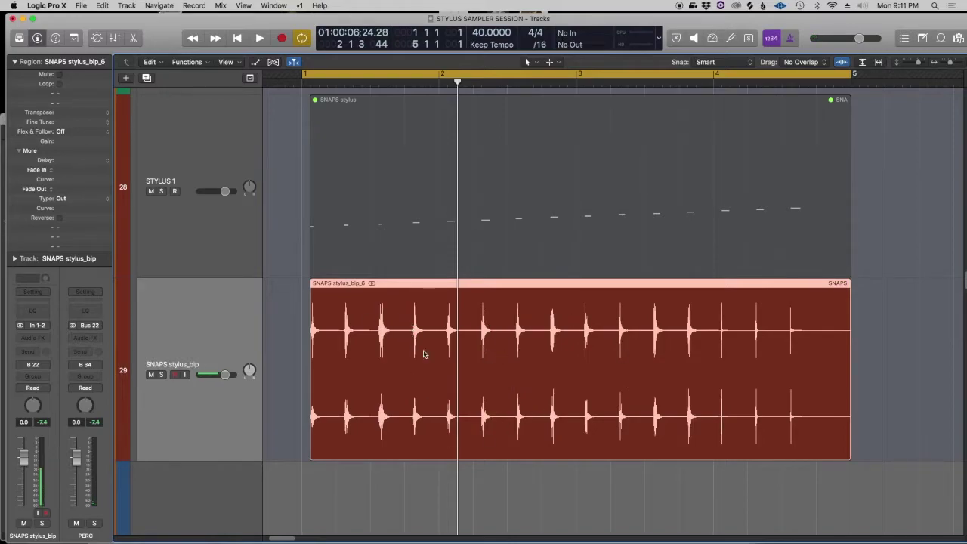
right_click(506, 366)
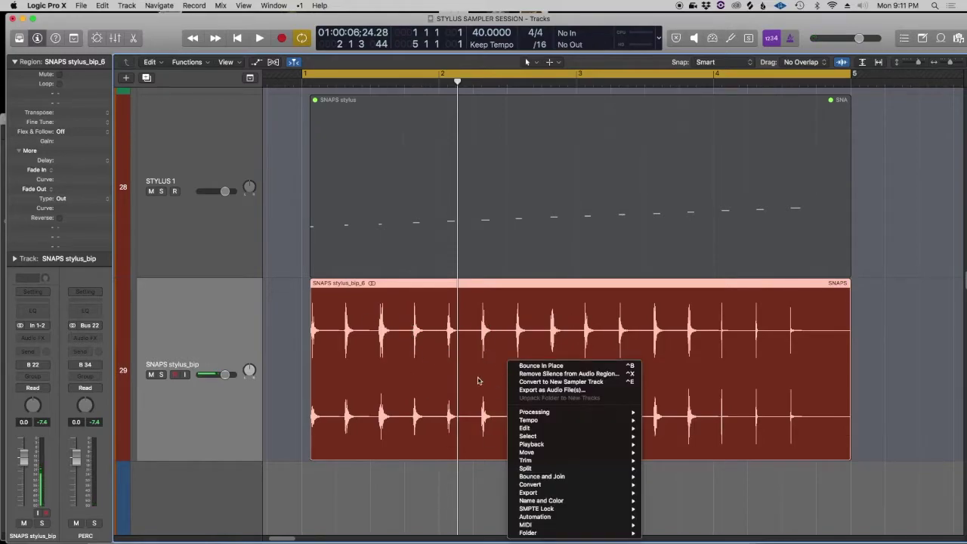
left_click(471, 368)
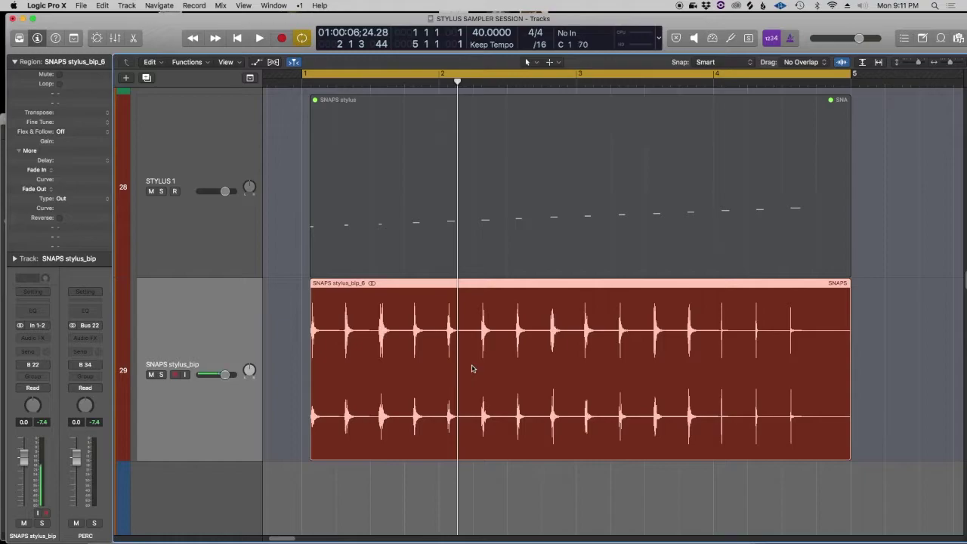
Step: Split the bounced region with Remove Silence, using a -7.6 dB threshold, 0.0350 s pre-attack and 0.3508 s post-release time
right_click(495, 355)
mouse_move(536, 484)
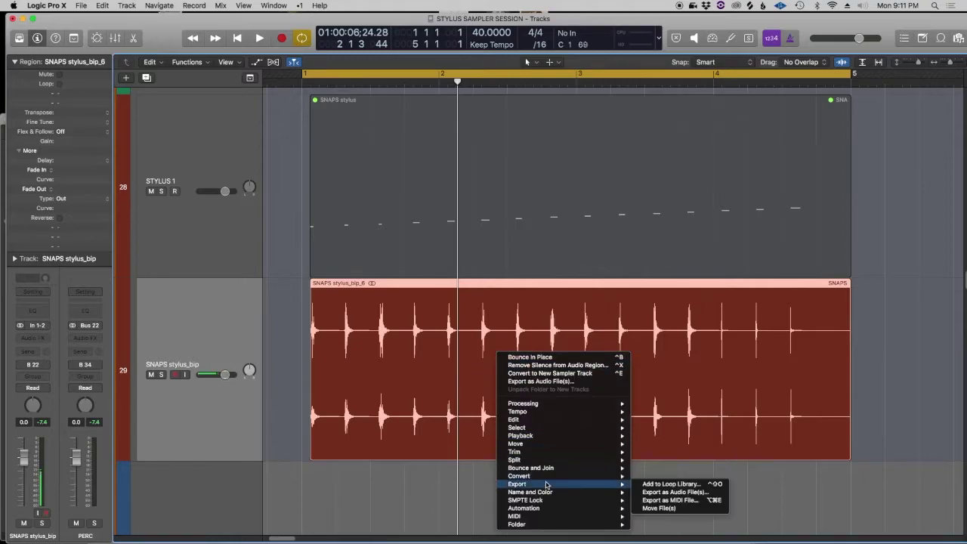
mouse_move(531, 459)
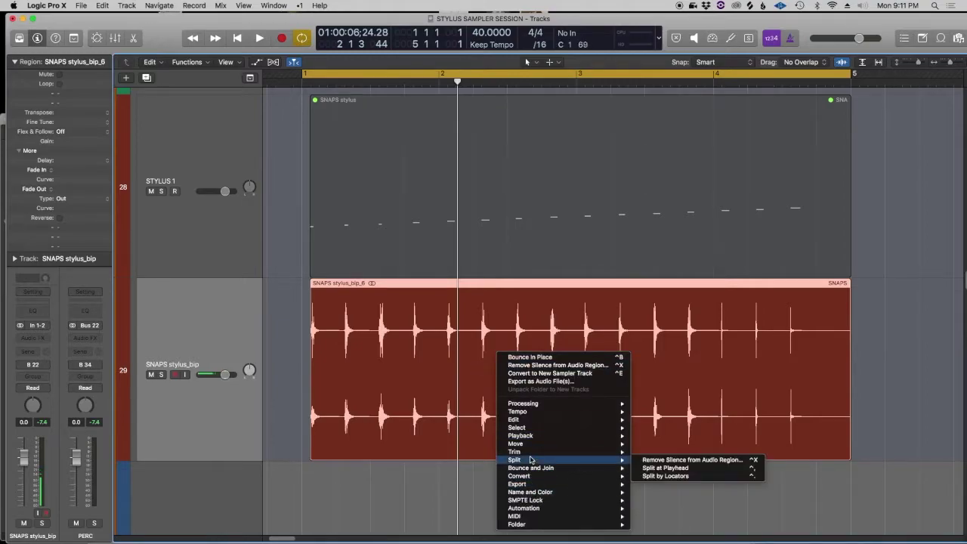
left_click(657, 461)
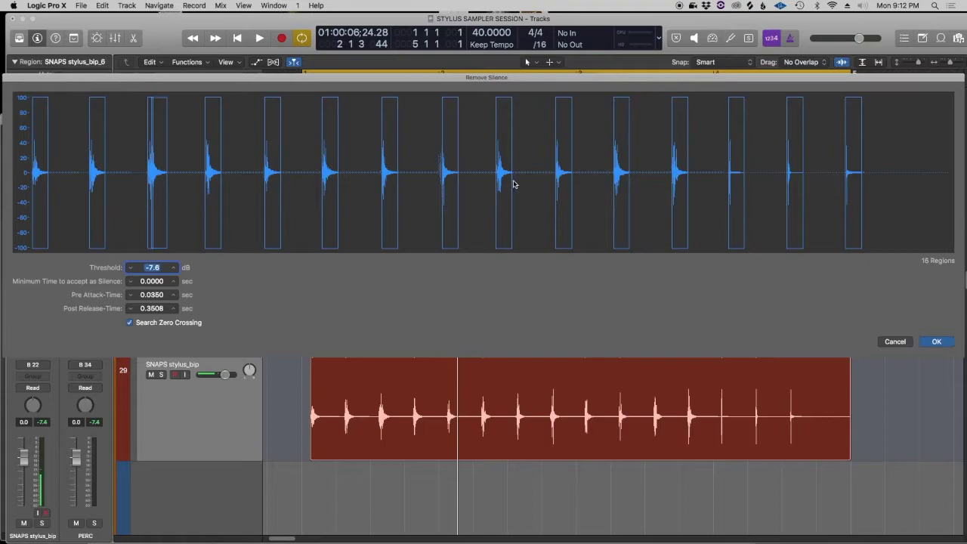
left_click(936, 342)
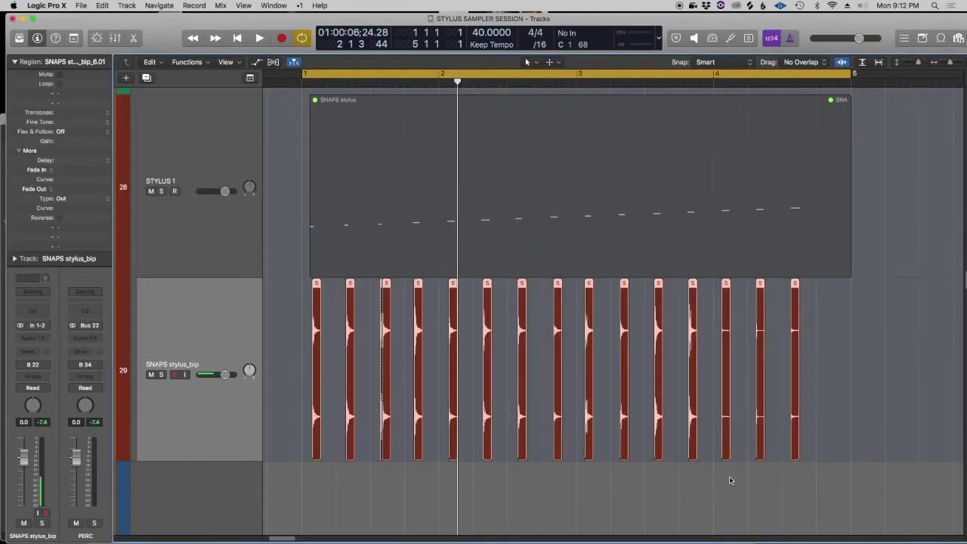
Step: Extend the start of the snap slice in beat 4 of bar 2 slightly earlier
left_click_drag(721, 478, 528, 327)
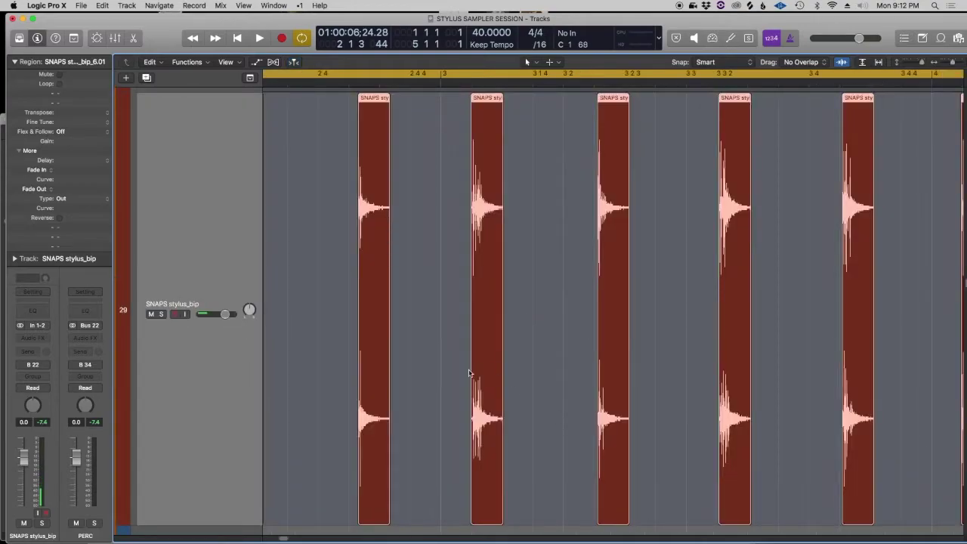
left_click_drag(332, 345, 856, 340)
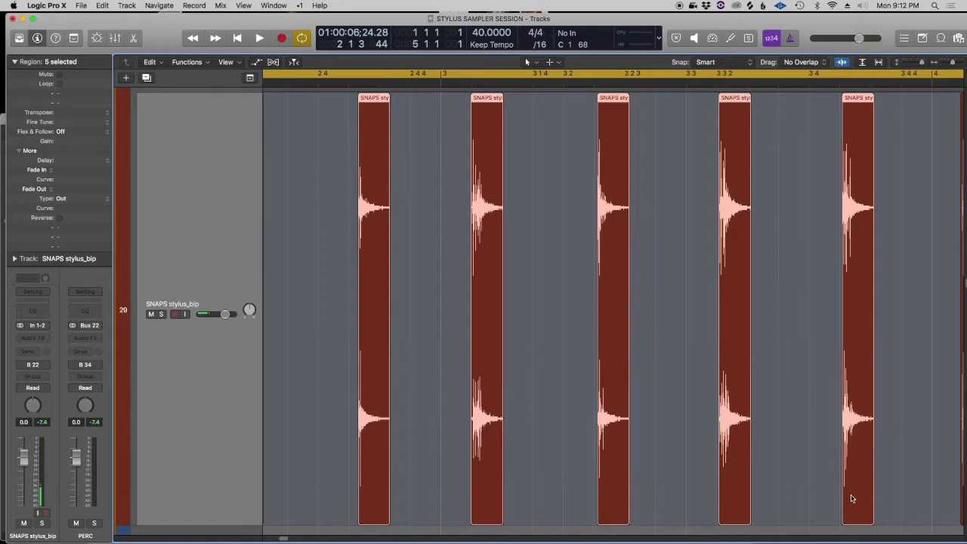
left_click_drag(843, 516, 812, 517)
left_click(810, 498)
left_click_drag(358, 514, 352, 510)
left_click(316, 354)
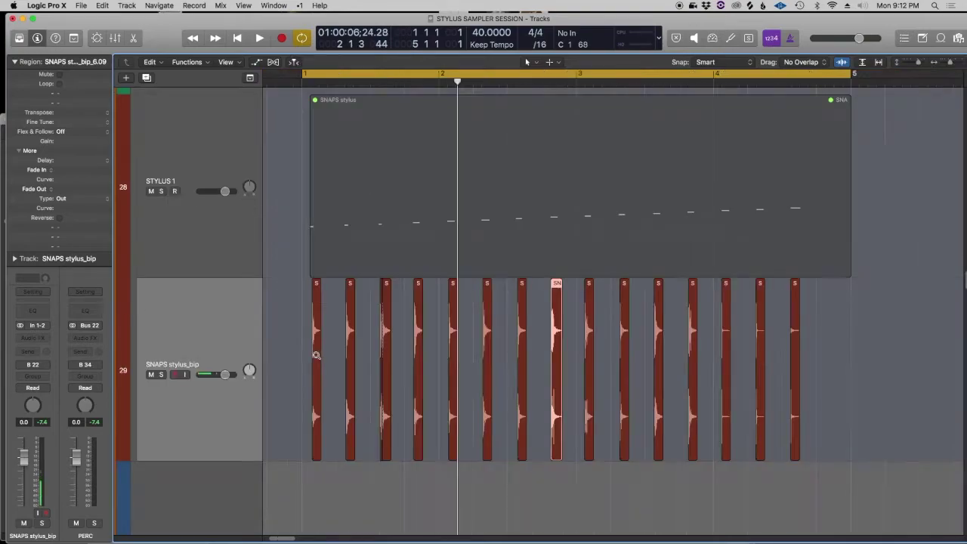
Step: Delete the second fragment of the snap split in two near beat 3 of bar 1, and extend the remaining slice over its tail
left_click_drag(853, 341, 307, 367)
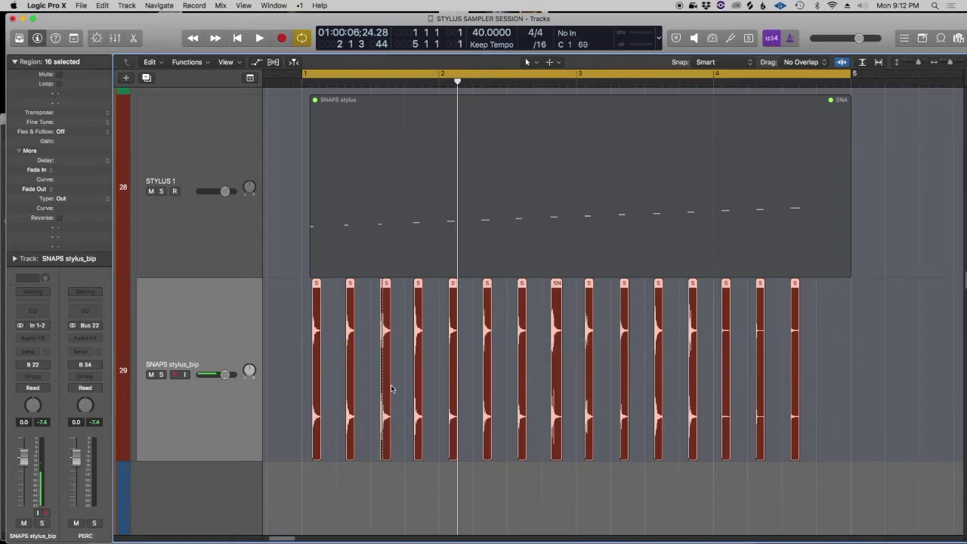
left_click(381, 471)
left_click_drag(359, 471, 501, 231)
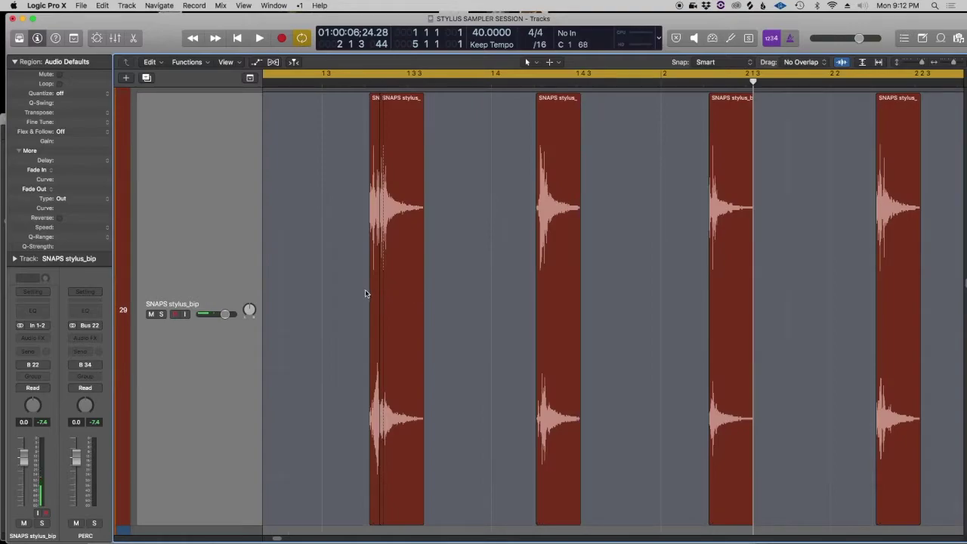
left_click(400, 283)
key("Delete")
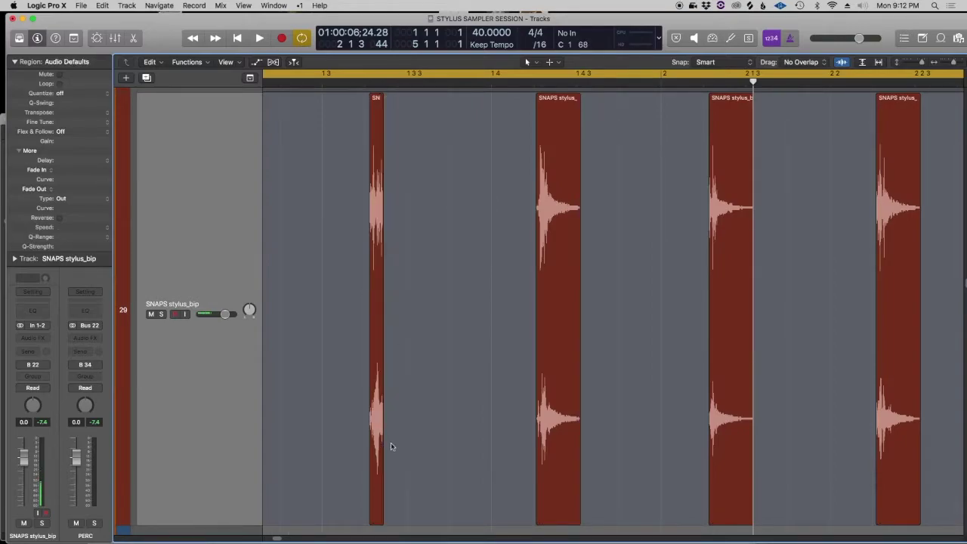
left_click_drag(383, 515, 426, 506)
Step: Review the separated snap slices along the SNAPS stylus_bip track
left_click(496, 370)
key("super+Left")
key("super+Left")
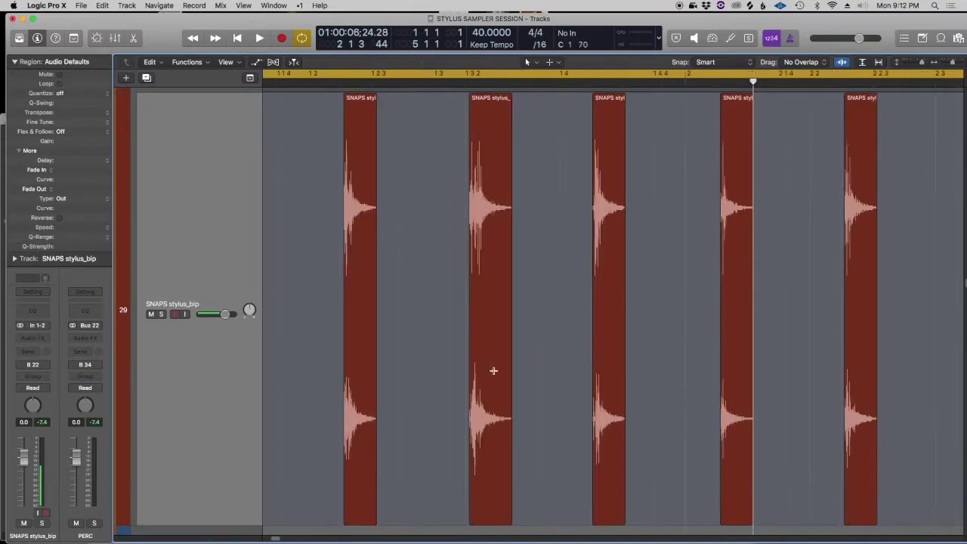
scroll(478, 328, "right", 5)
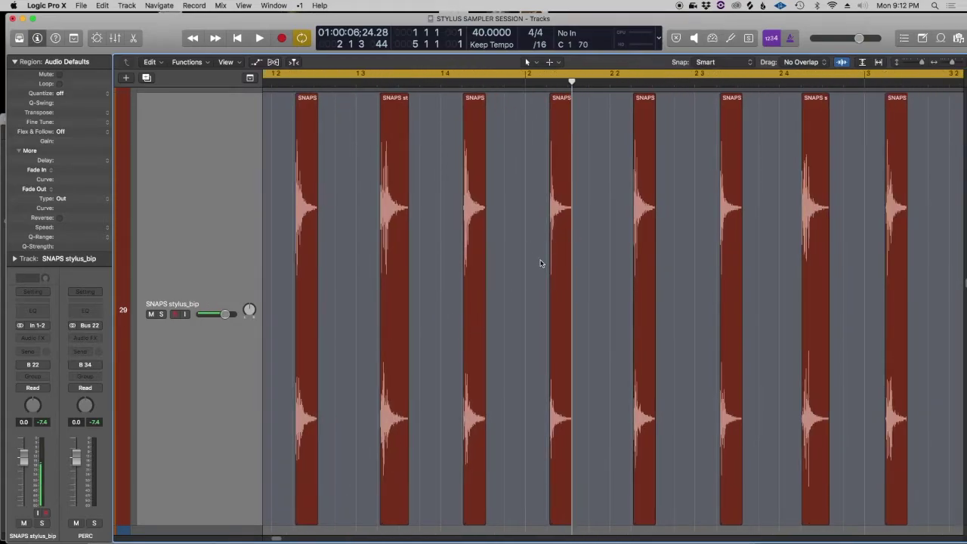
key("super+Left")
key("super+Up")
key("super+Up")
key("super+Up")
key("super+Up")
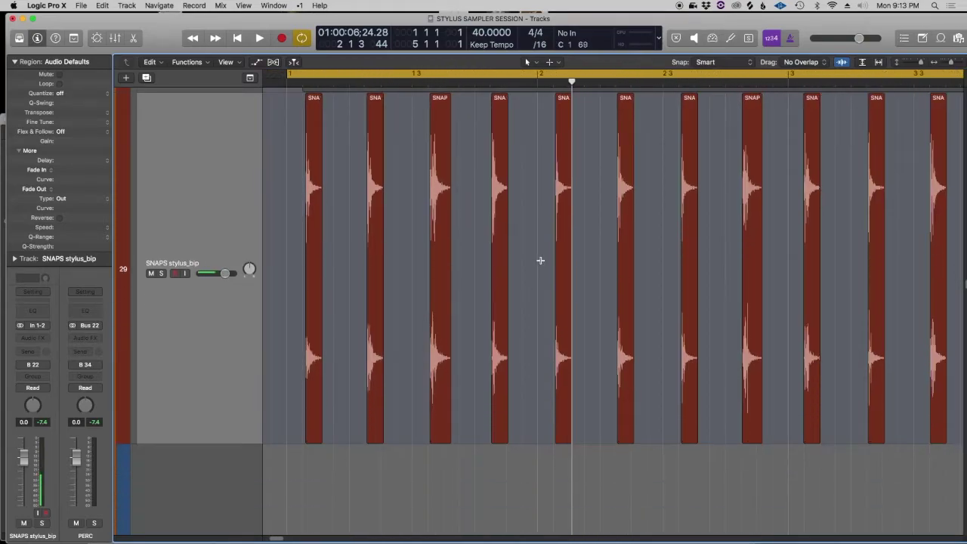
key("super+Up")
scroll(542, 318, "right", 3)
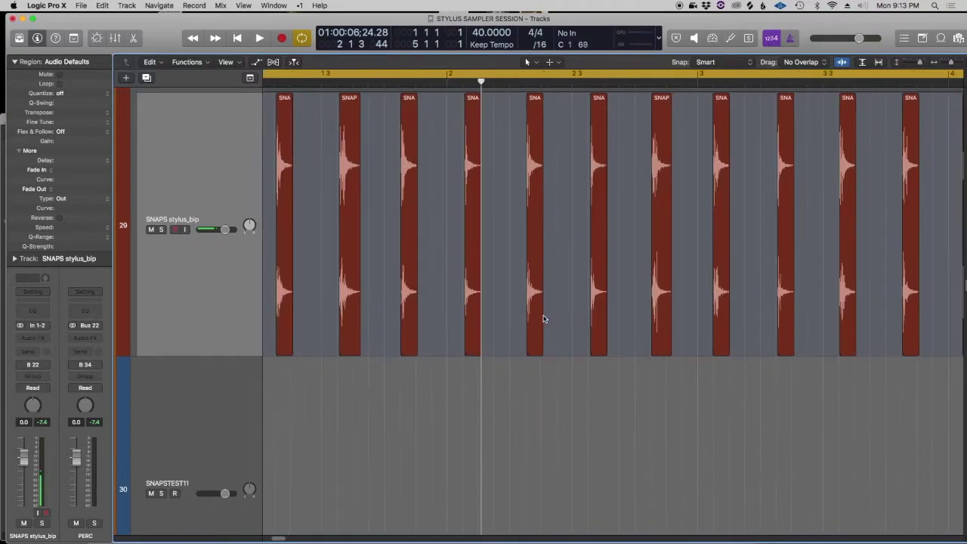
key("super+Left")
key("super+Left")
key("super+Up")
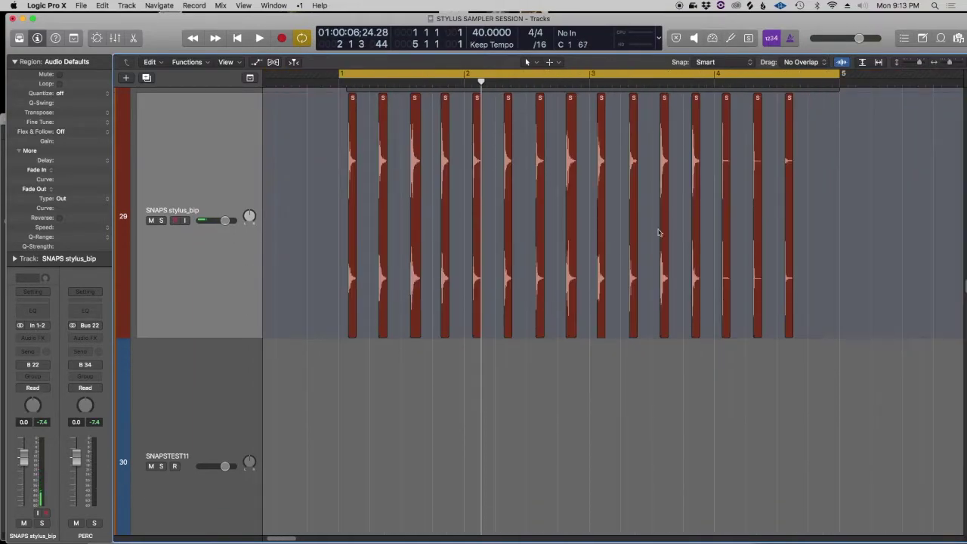
left_click_drag(862, 201, 263, 232)
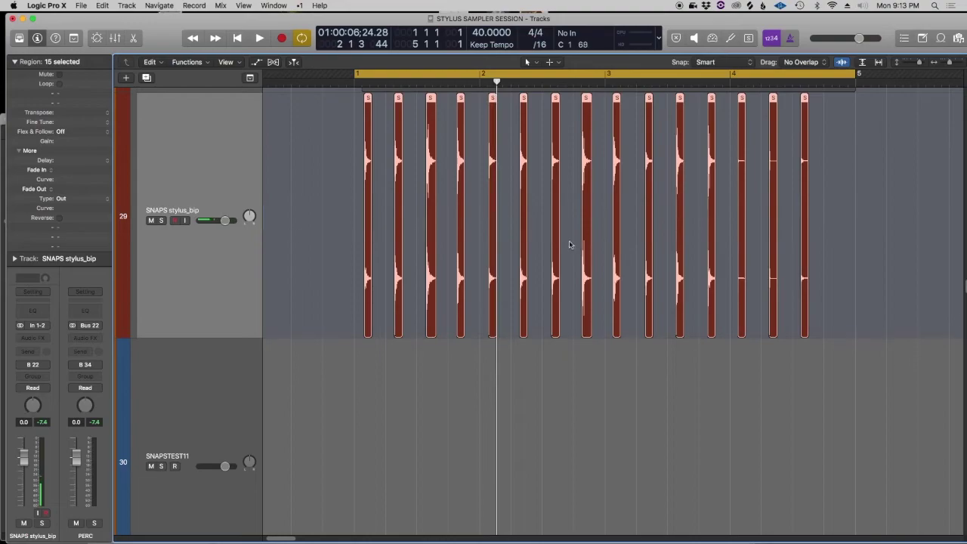
key("r")
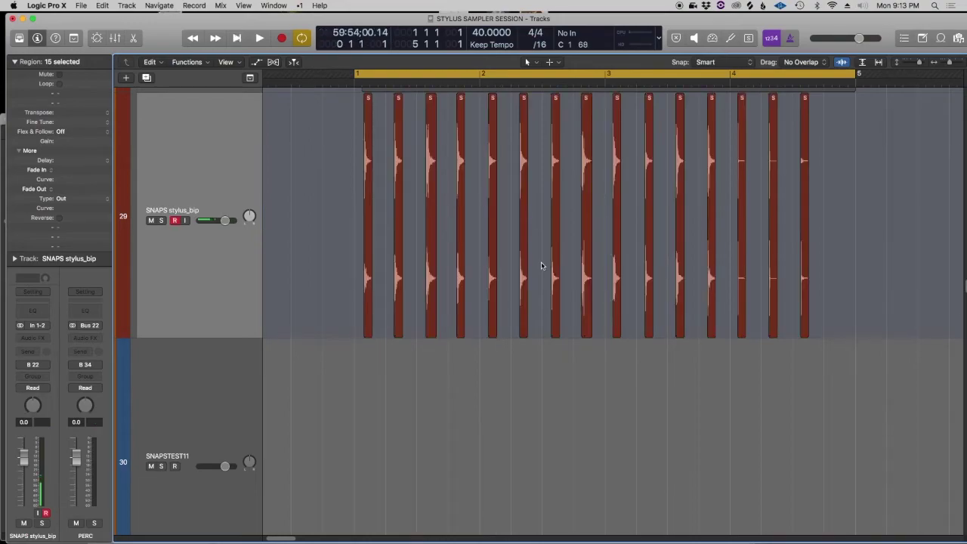
key("space")
key("z")
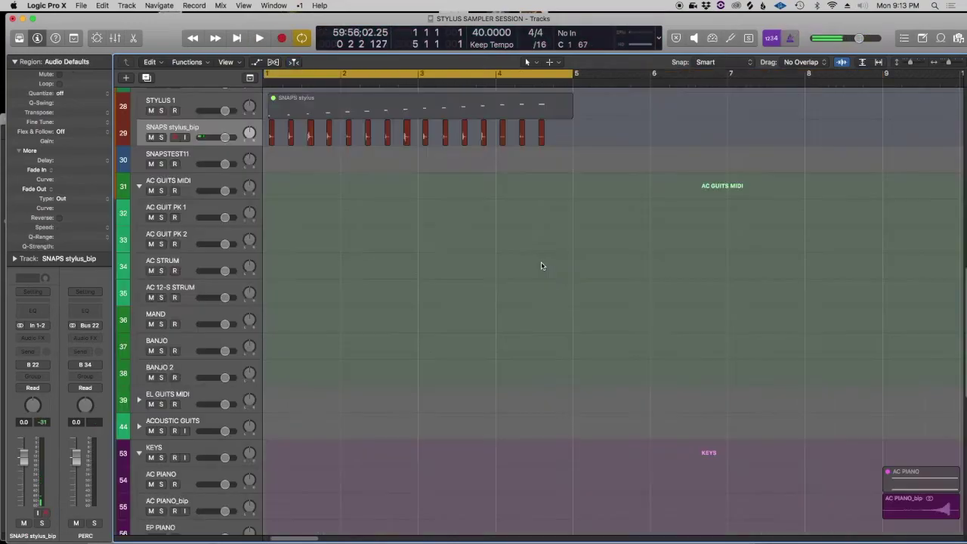
key("z")
scroll(523, 352, "right", 3)
scroll(523, 352, "left", 2)
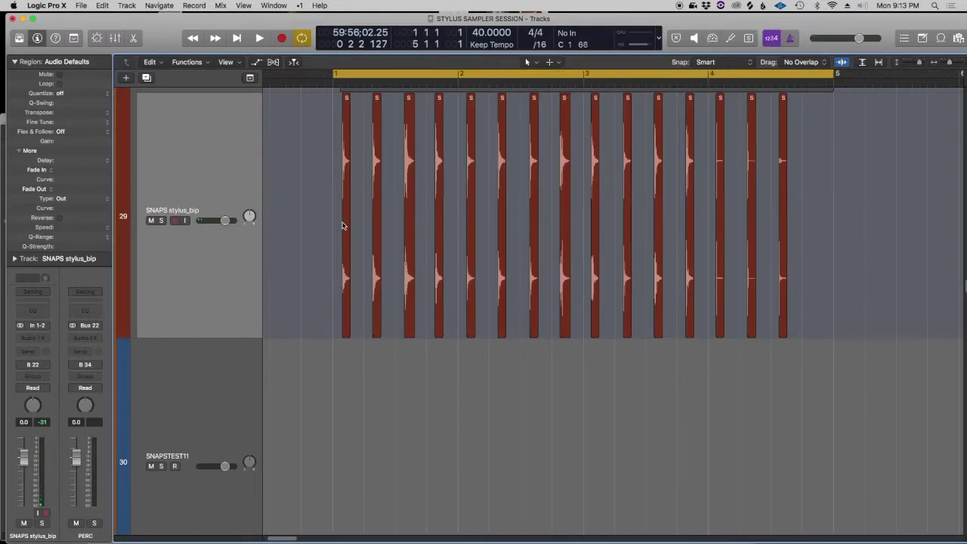
Step: Apply a fade-out of 39 to the end of all the snap slices on the SNAPS stylus_bip track with the Fade tool
left_click_drag(829, 161, 289, 231)
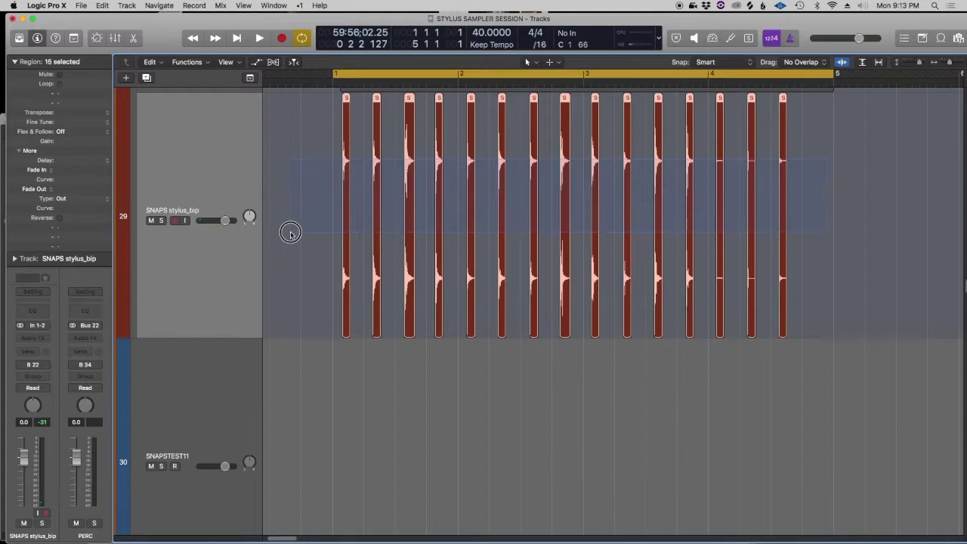
key("super+Right")
key("super+Right")
key("super+Right")
key("super+Right")
key("super+Right")
key("super+Right")
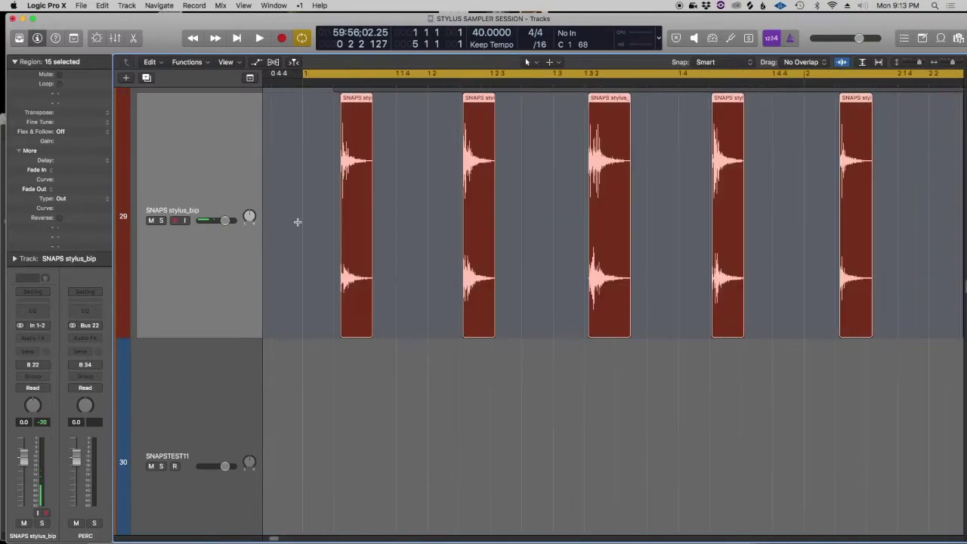
key("t")
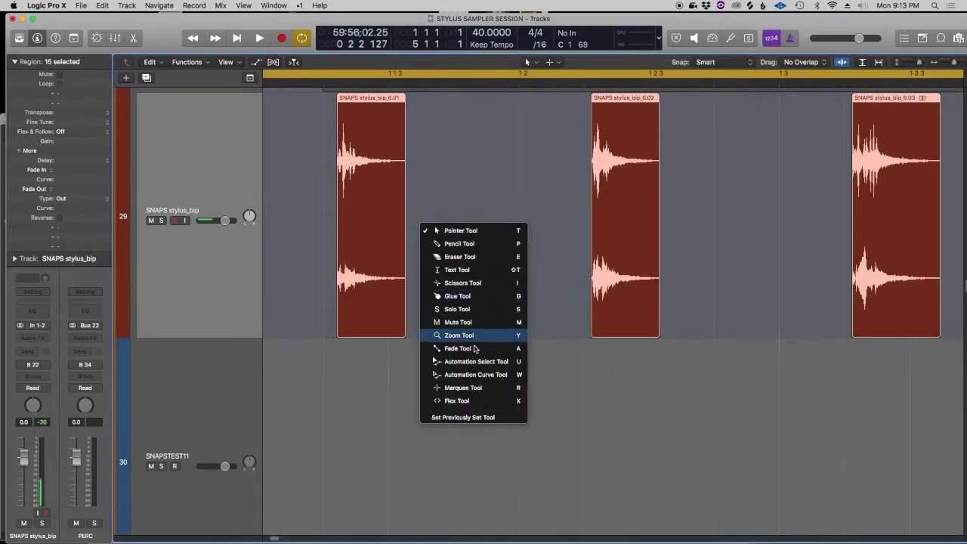
left_click(475, 349)
left_click_drag(401, 262, 438, 249)
key("t")
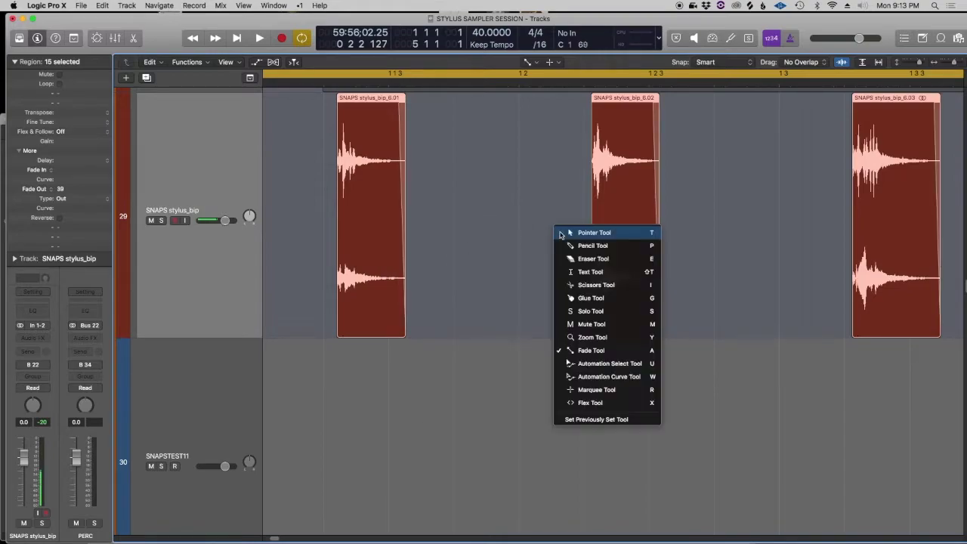
key("t")
left_click(538, 237)
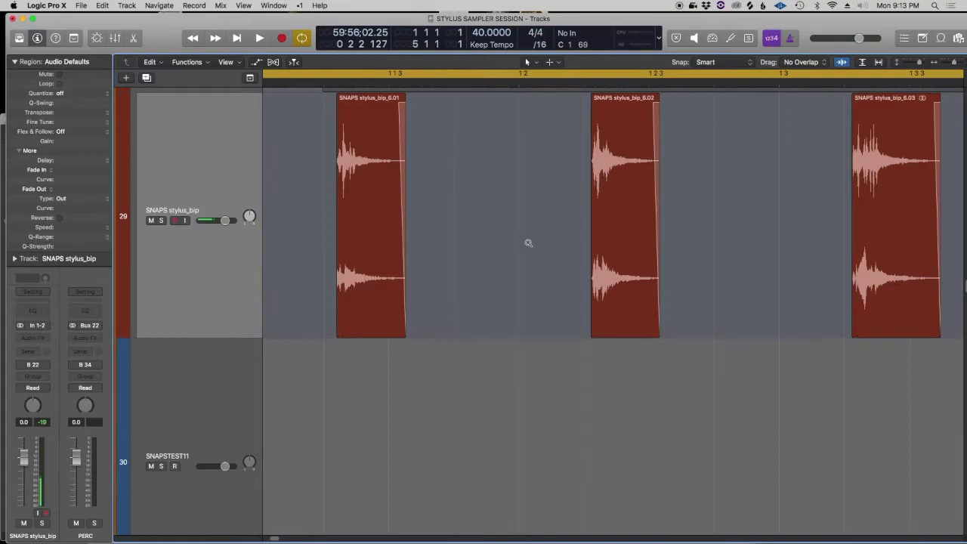
Step: Convert all 15 snap slices to a new sampler track with zones created from regions, naming the EXS instrument SNAPS LIBRARY 1
left_click(528, 242, "ctrl+alt")
left_click_drag(553, 358, 287, 358)
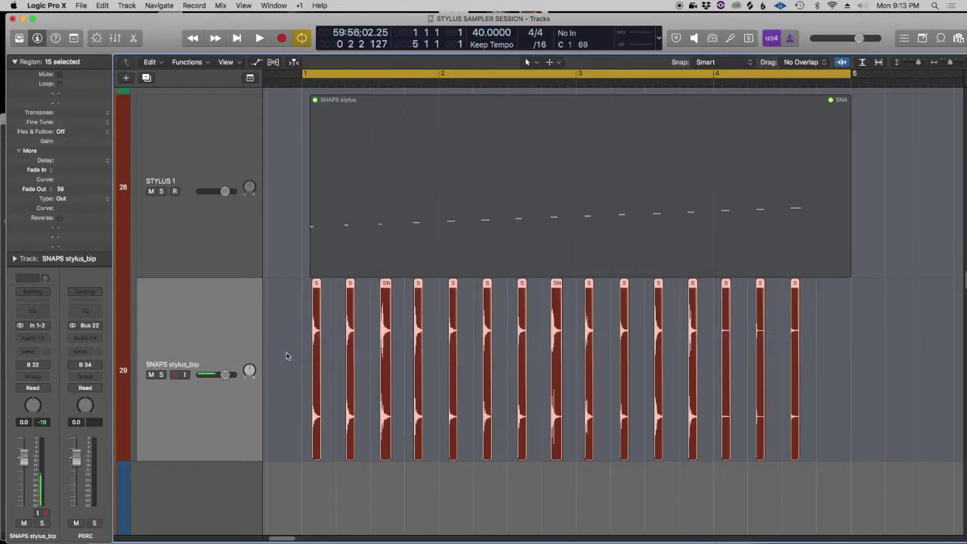
right_click(315, 310)
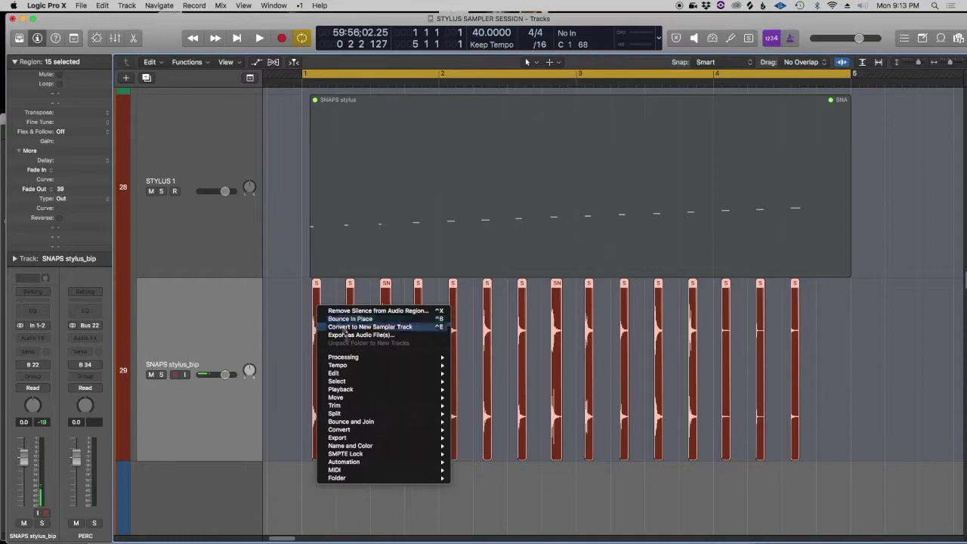
mouse_move(370, 421)
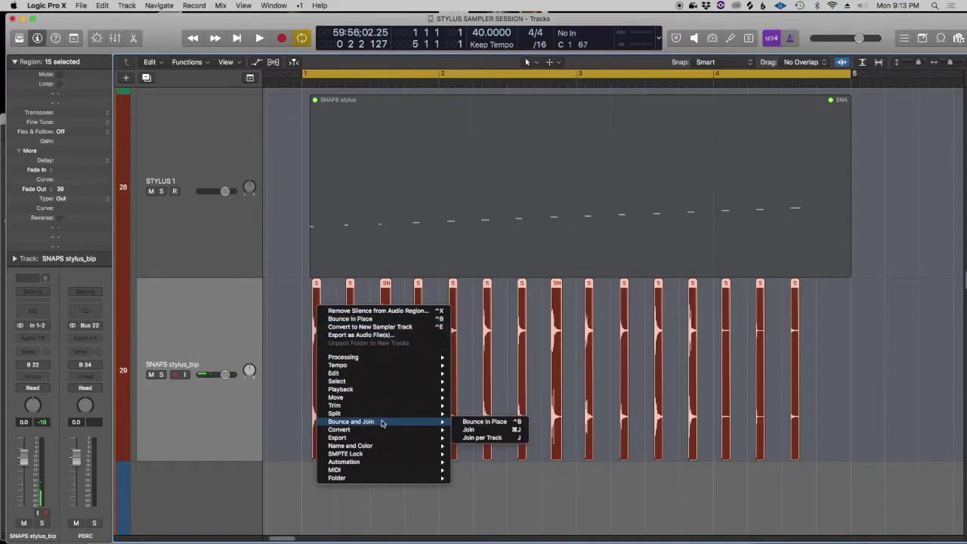
mouse_move(384, 438)
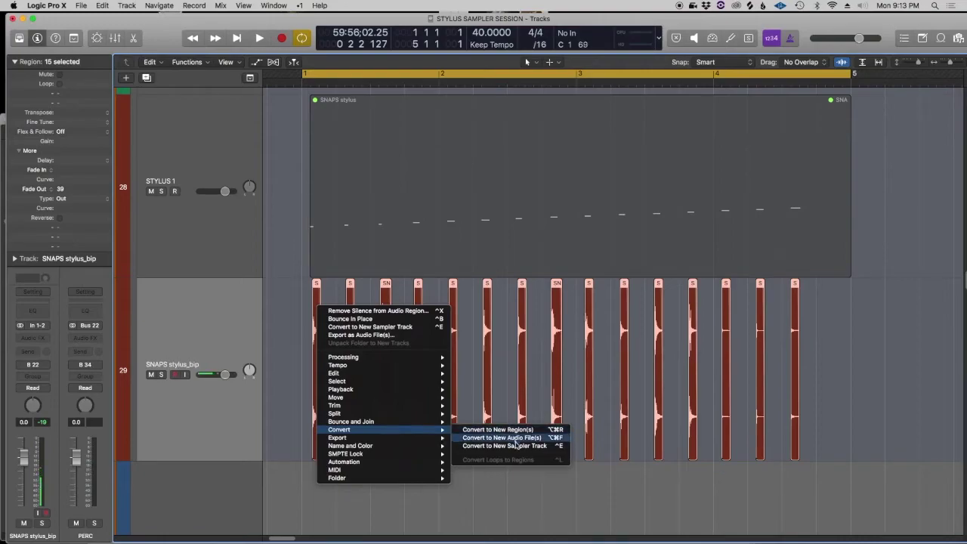
left_click(517, 445)
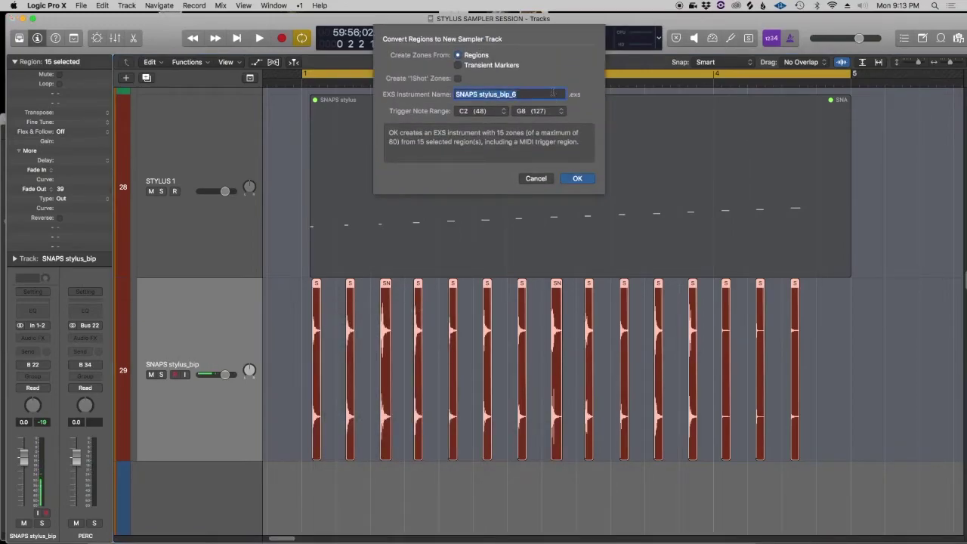
type("SNAPS")
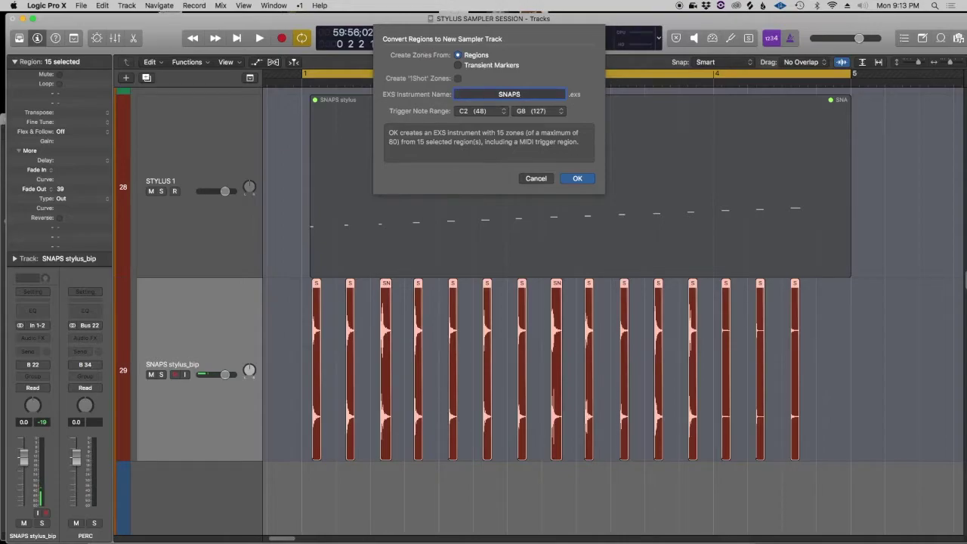
type(" LIBRARY 1")
left_click(579, 179)
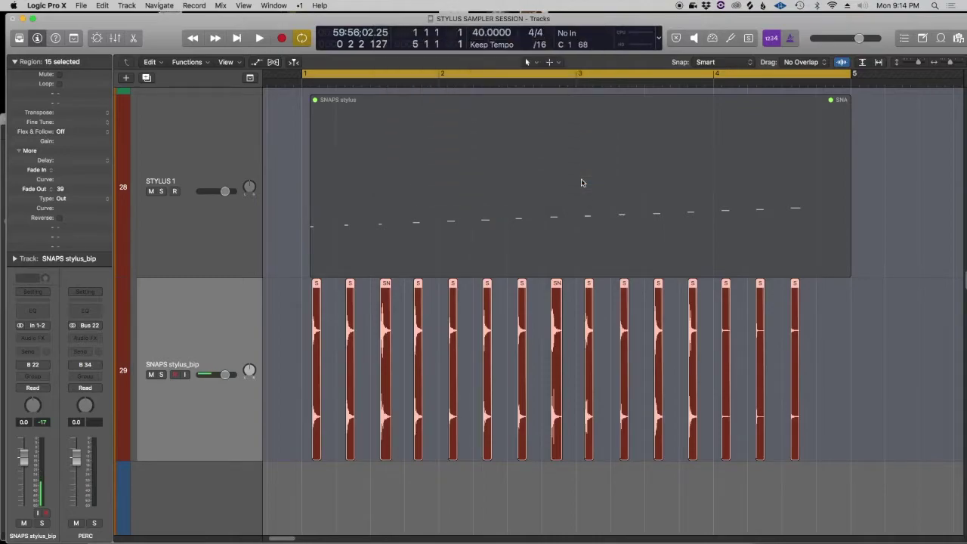
Step: Open the EXS24 sampler on the SNAPS LIBRARY 1 track, audition the mapped snap sounds, and close its window
scroll(538, 328, "down", 5)
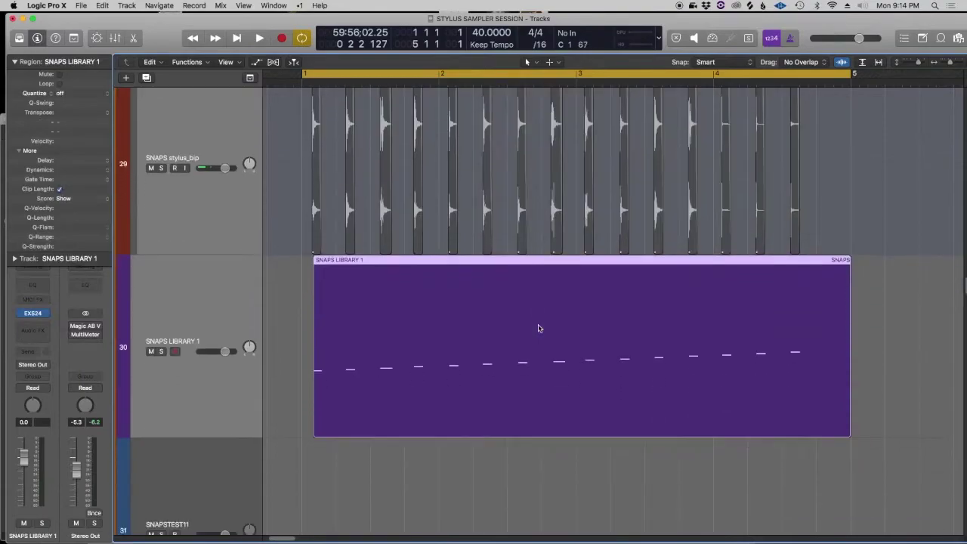
left_click(232, 293)
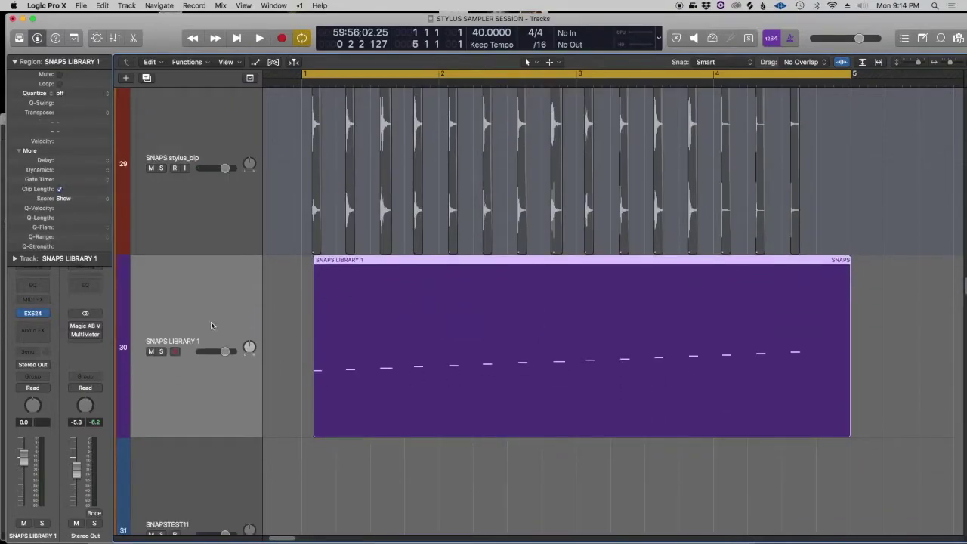
left_click(32, 316)
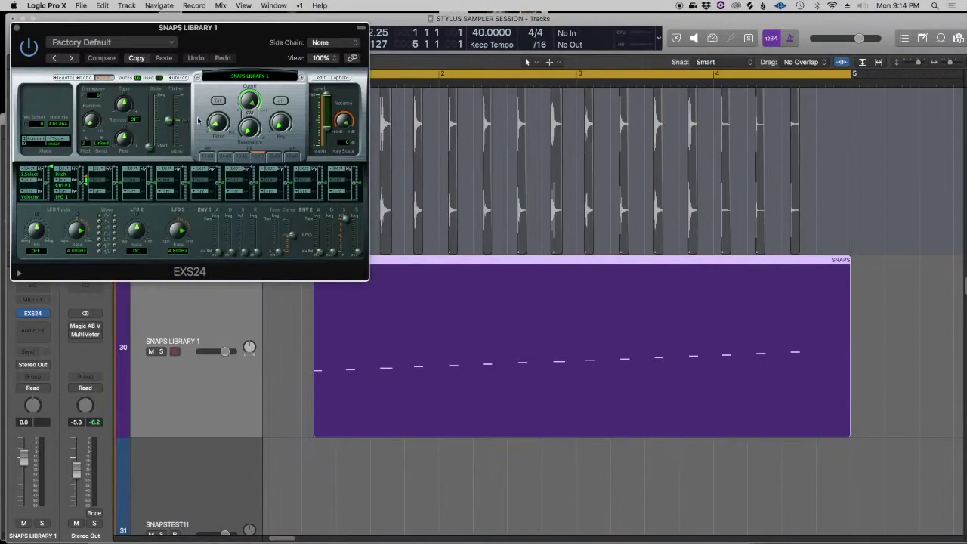
left_click(202, 303)
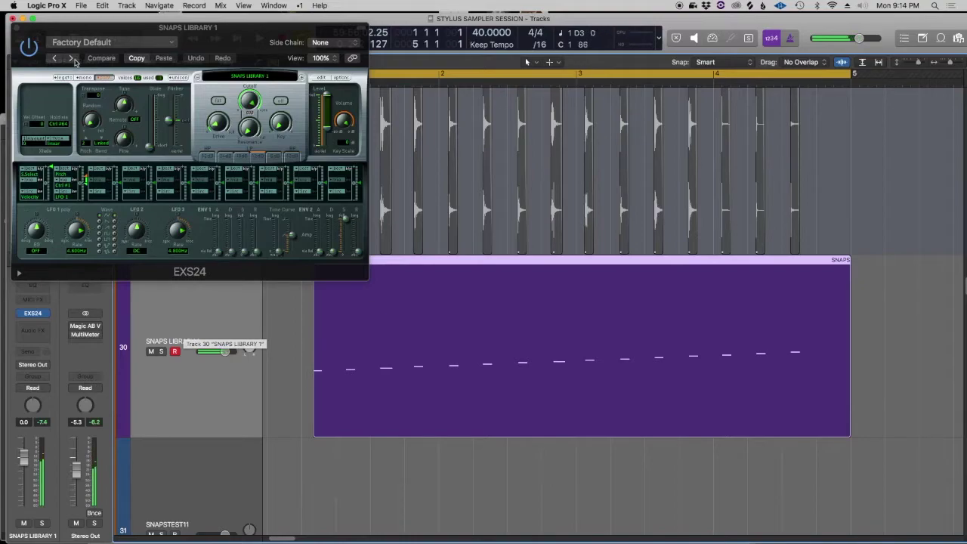
left_click(16, 29)
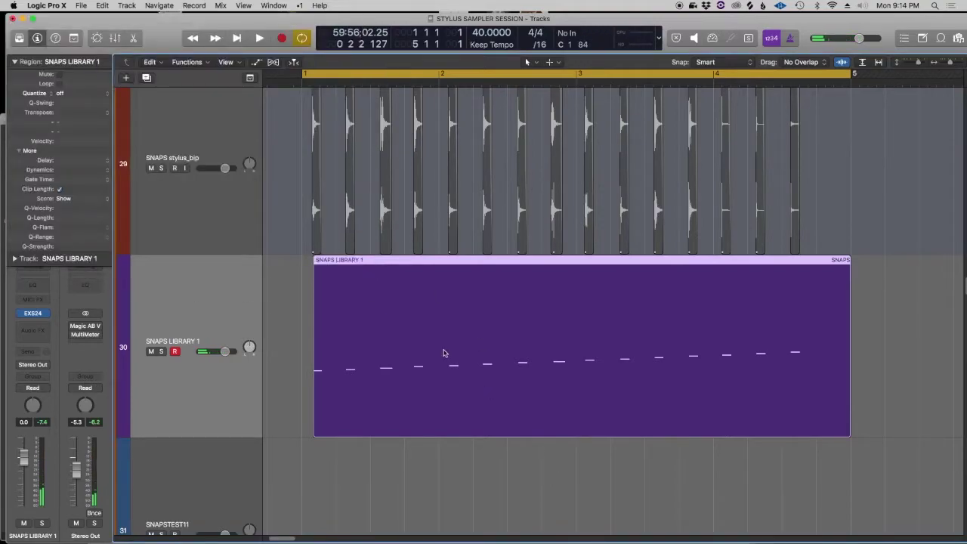
Step: Compare the original Stylus MIDI region and its bounced slices with the SNAPS LIBRARY 1 trigger region
scroll(443, 353, "up", 2)
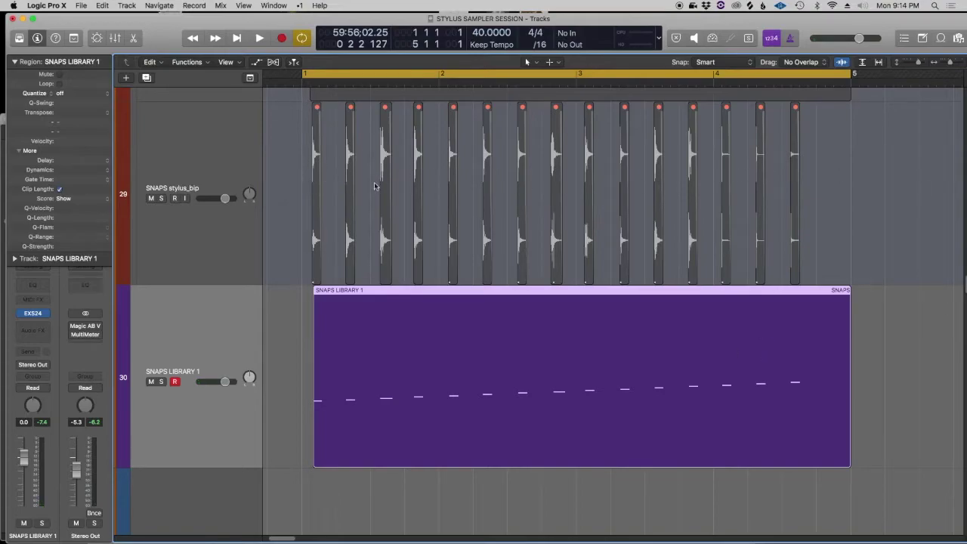
scroll(808, 211, "up", 3)
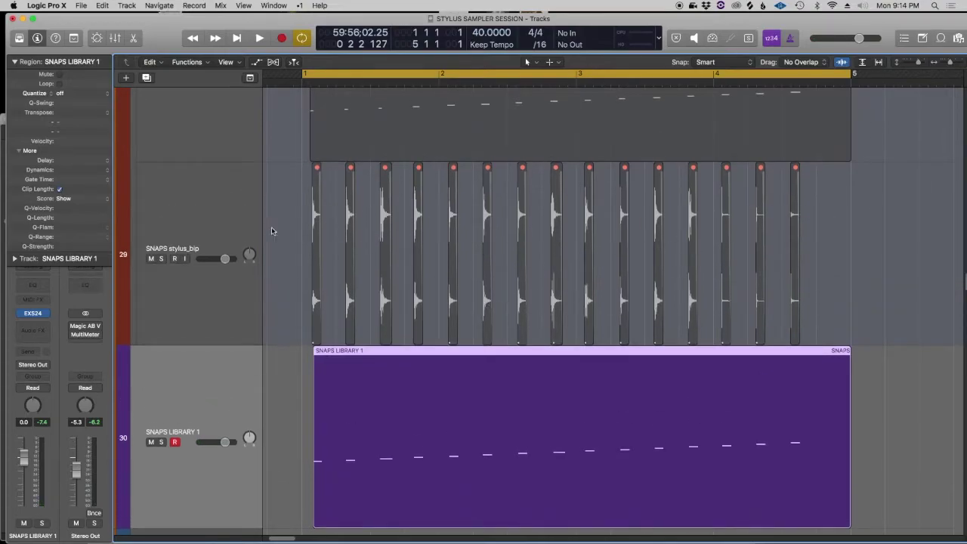
scroll(499, 230, "up", 3)
left_click(573, 140)
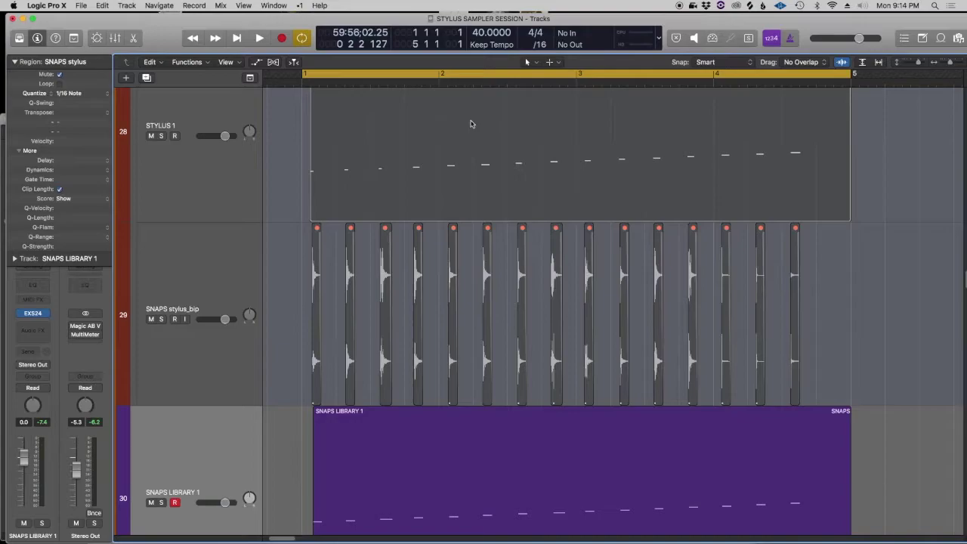
left_click_drag(840, 292, 286, 301)
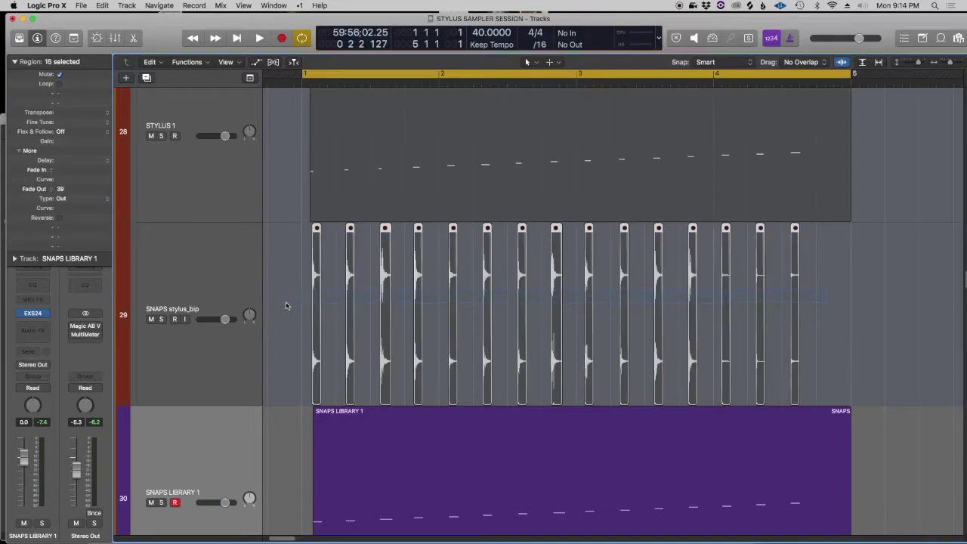
left_click(455, 462)
scroll(895, 317, "down", 2)
scroll(895, 316, "down", 1)
left_click(848, 218)
left_click(488, 383)
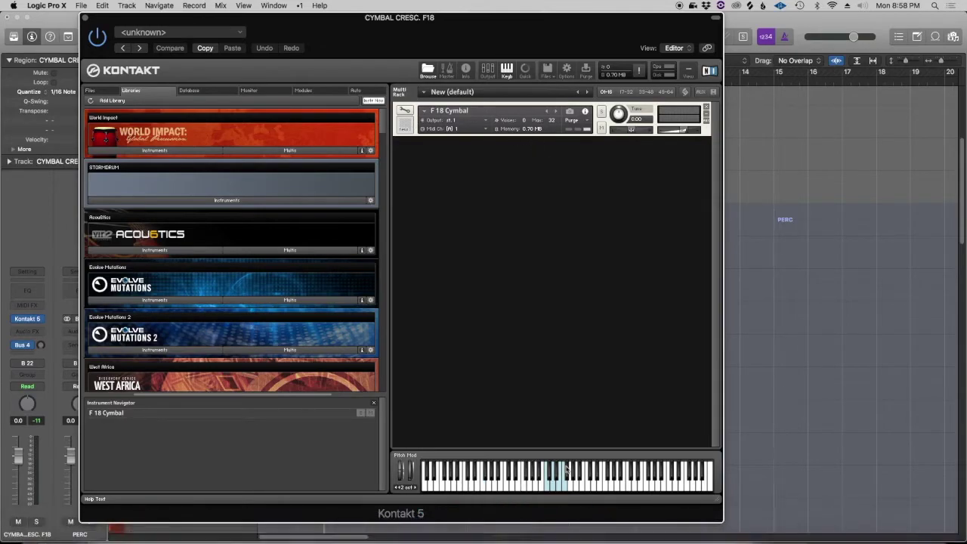
Step: Audition the mapped keys of the F 18 Cymbal instrument in Kontakt and close the instrument window
left_click(547, 489)
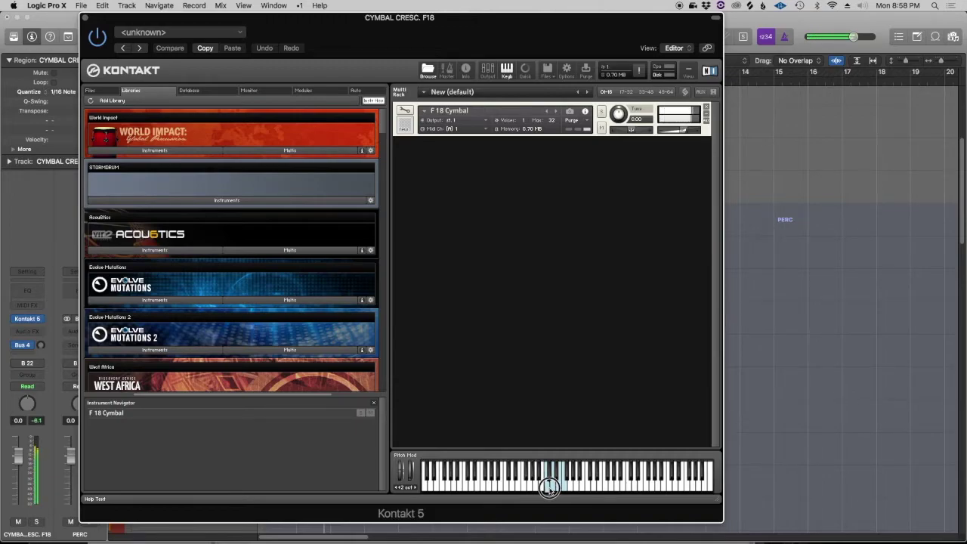
left_click(556, 487)
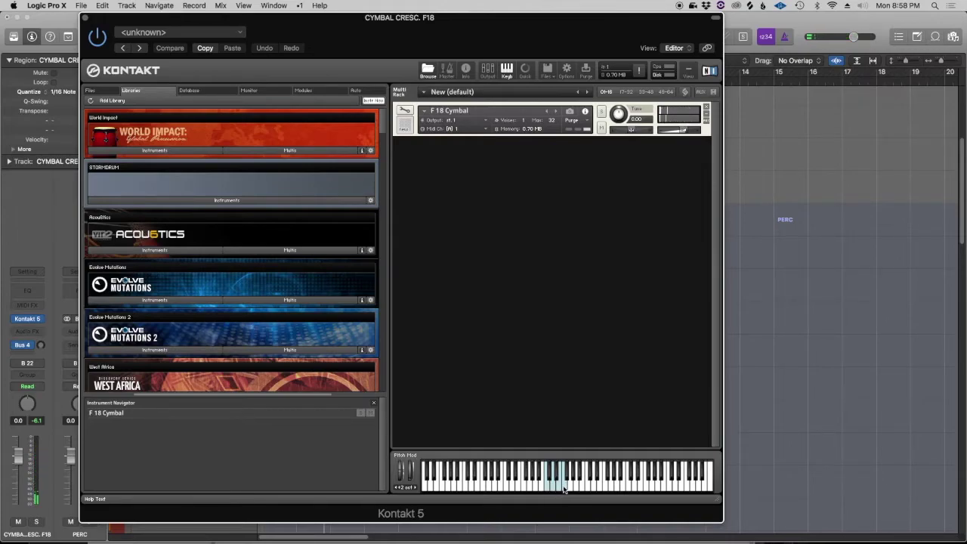
left_click(563, 487)
left_click(87, 19)
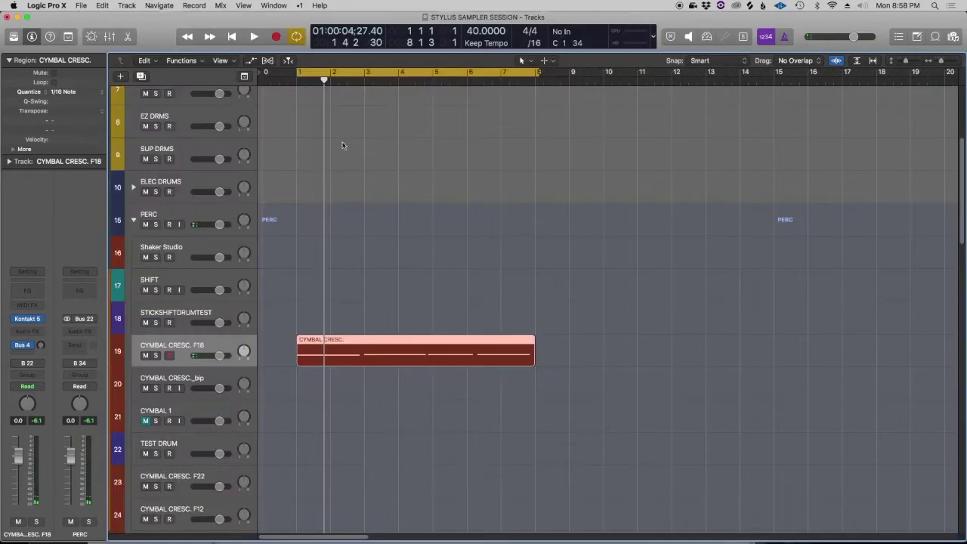
Step: Open the CYMBAL CRESC. region on the CYMBAL CRESC. F18 track in the Piano Roll and audition its C3 note
left_click(420, 325)
left_click(411, 343)
left_click(442, 301)
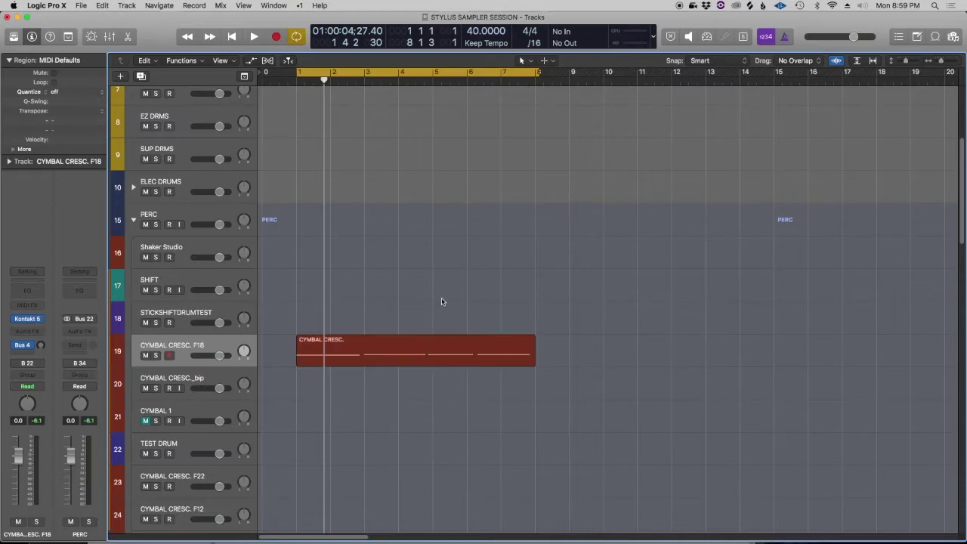
double_click(398, 352)
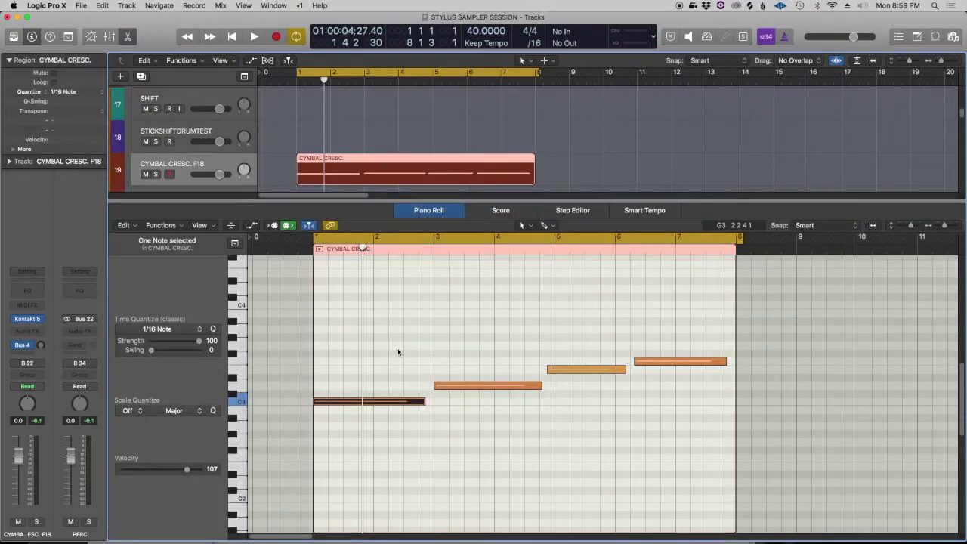
left_click(375, 403)
left_click(370, 399)
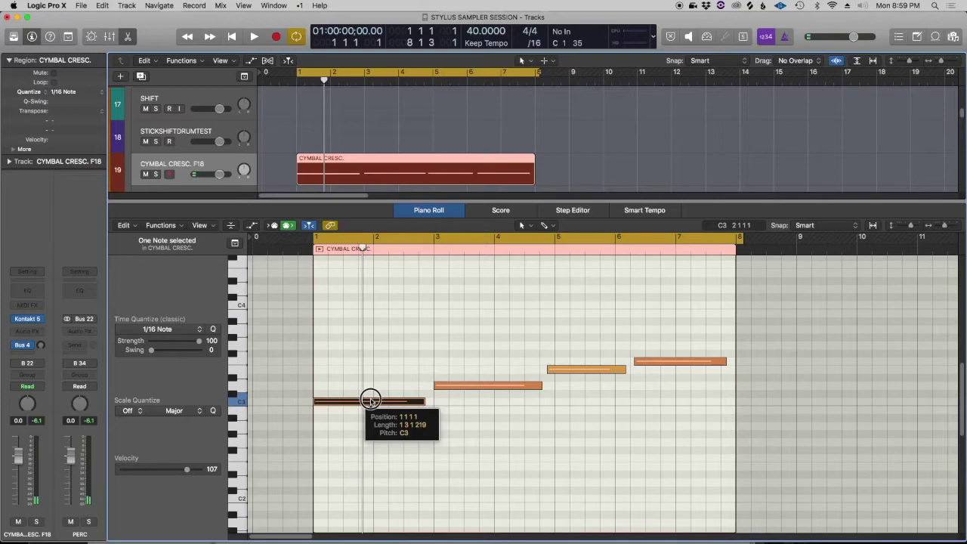
Step: Nudge the C3 note at the start of the CYMBAL CRESC. region slightly later and close the Piano Roll
left_click_drag(370, 399, 375, 401)
left_click(372, 371)
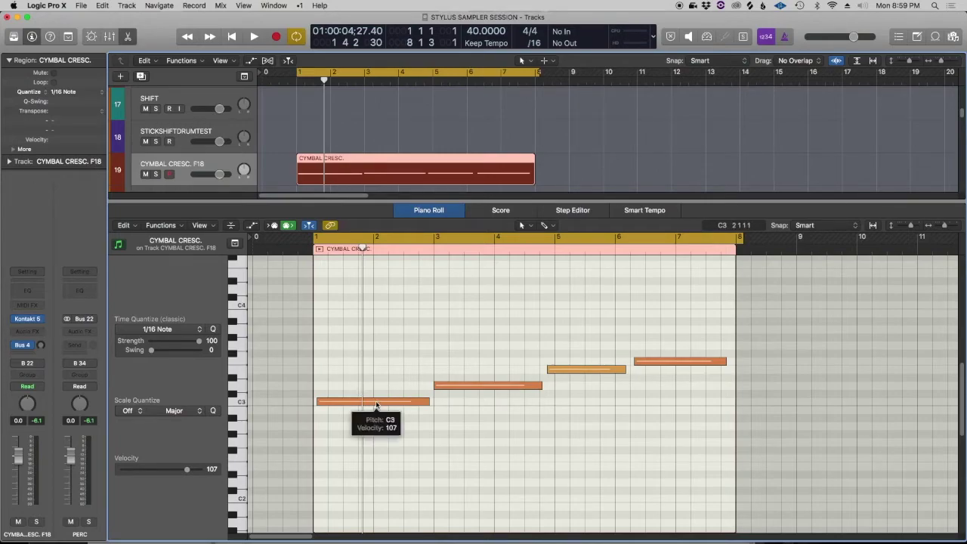
key("p")
left_click(429, 259)
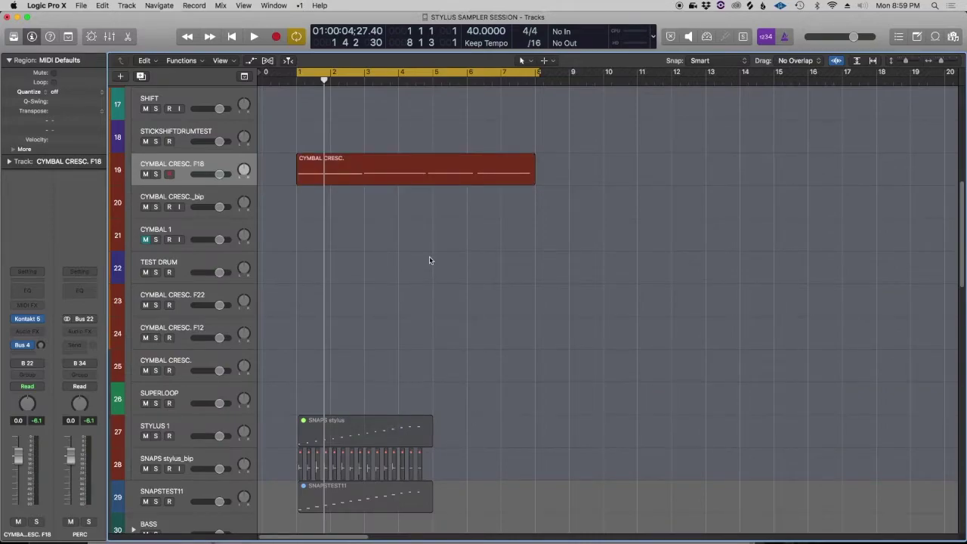
Step: Bounce the CYMBAL CRESC. region in place to a new track as CYMBAL CRESC._bip, muting the source and bypassing effect plug-ins
left_click(425, 167)
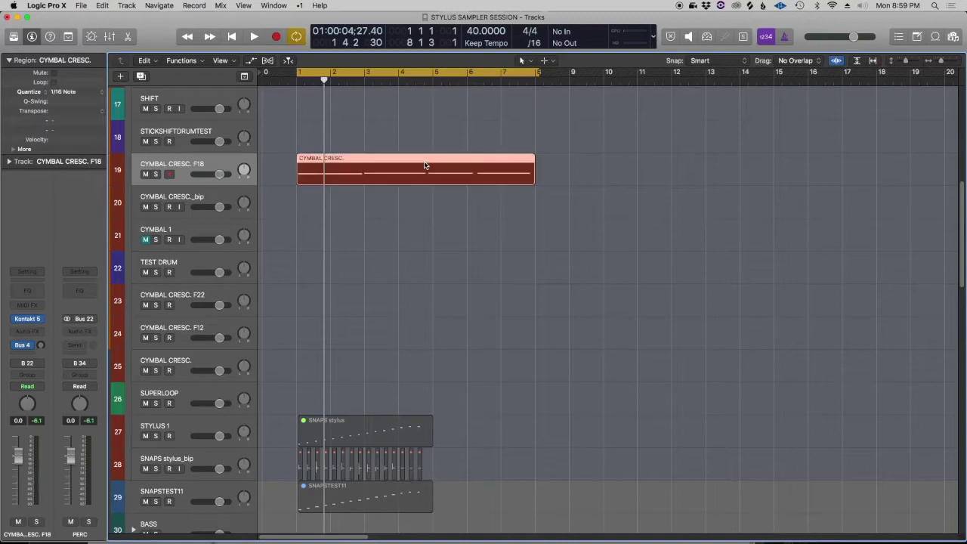
right_click(425, 164)
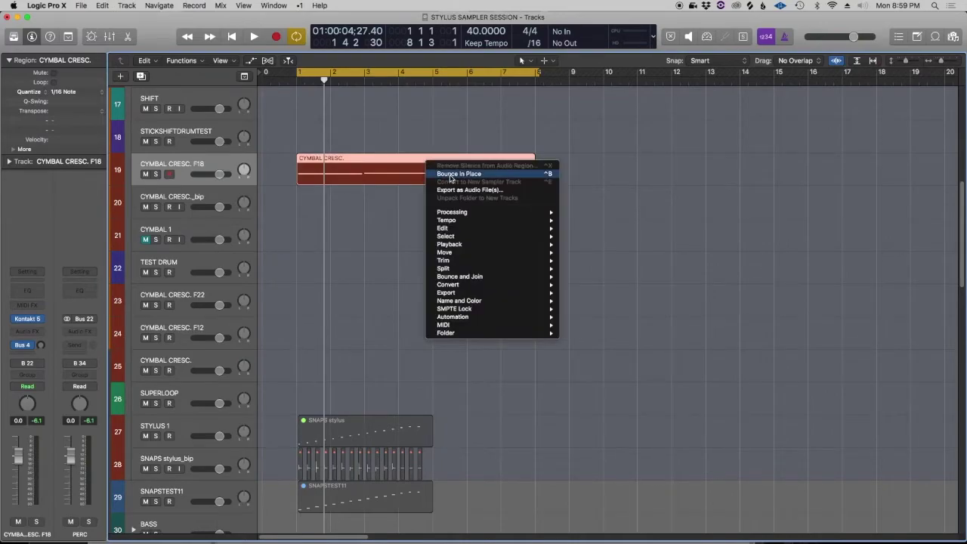
left_click(451, 174)
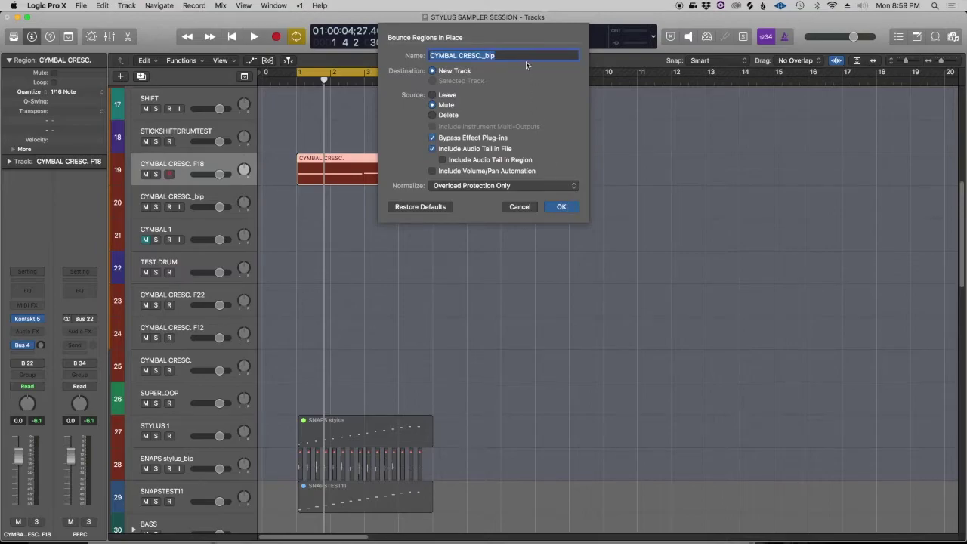
left_click(557, 207)
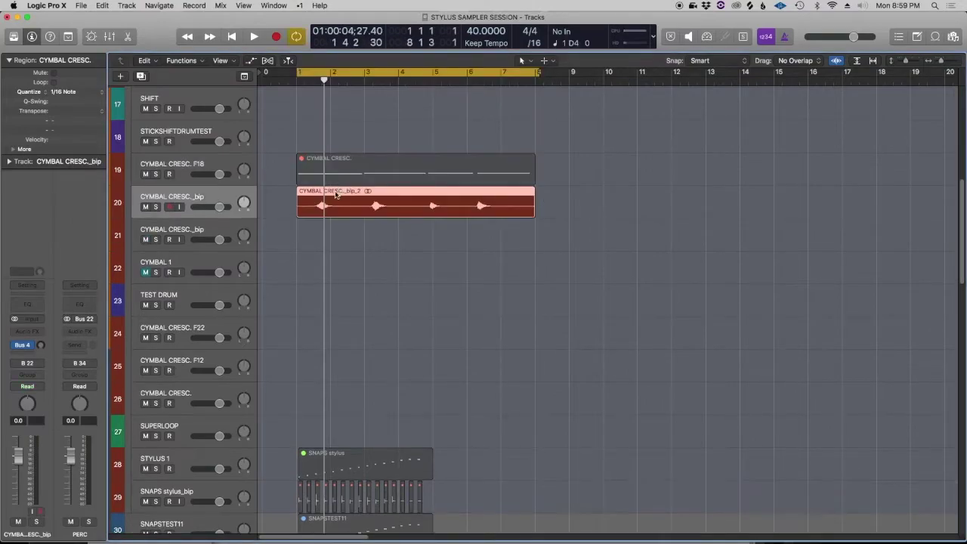
left_click(330, 248)
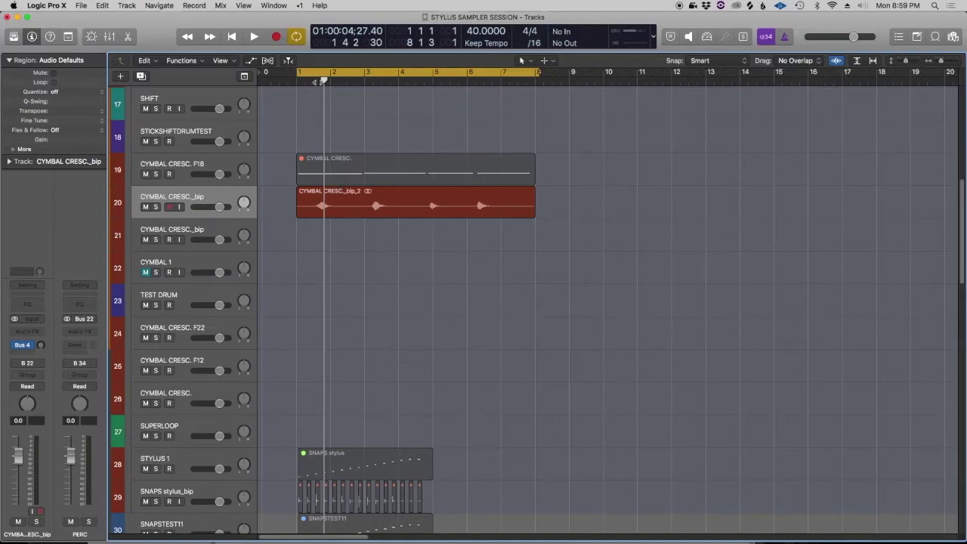
left_click(235, 162)
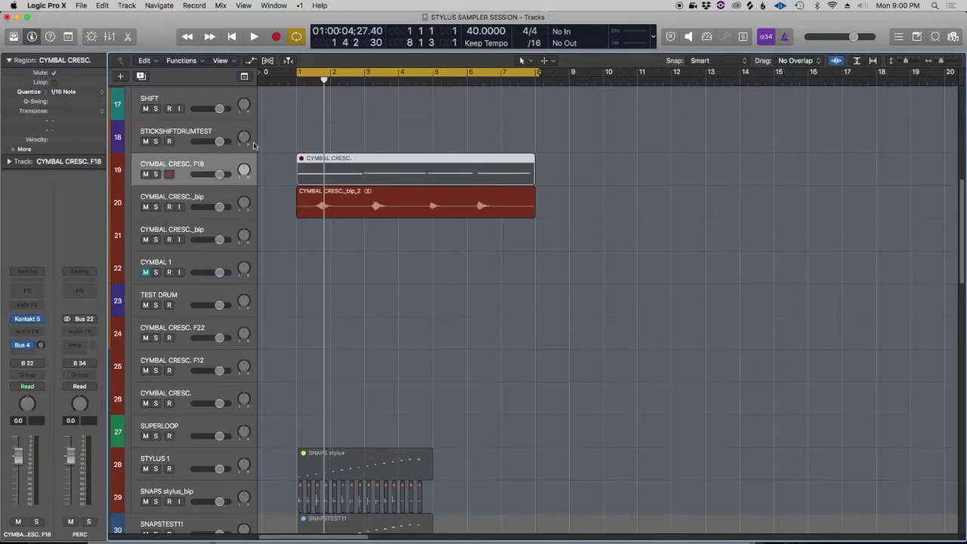
left_click(427, 200)
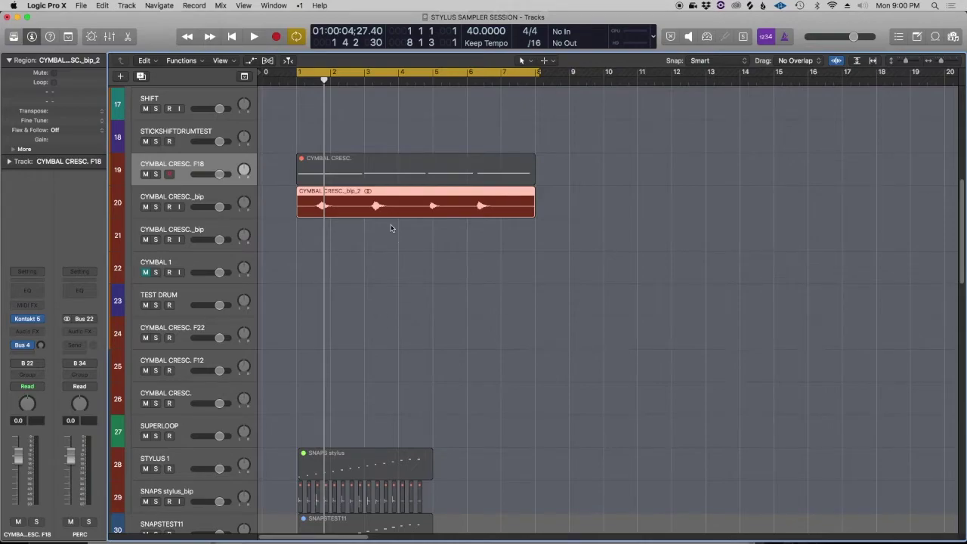
left_click(421, 277)
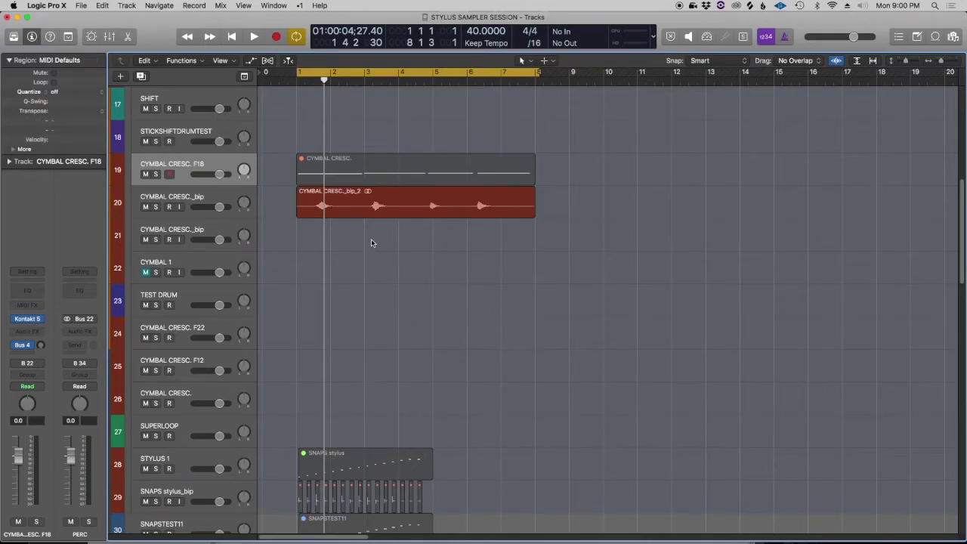
Step: Remove silence from the bounced cymbal region using a -17.2 dB threshold, 1.6286 s minimum silence, 1.6110 s pre-attack and 1.8000 s post-release
left_click(370, 201)
left_click_drag(283, 252, 562, 204)
left_click(442, 339)
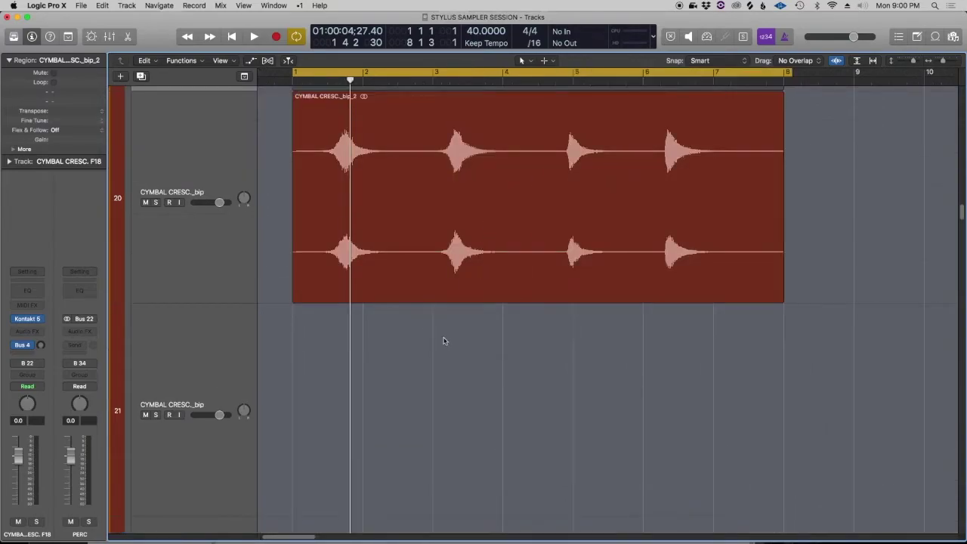
scroll(444, 339, "right", 2)
left_click(403, 188)
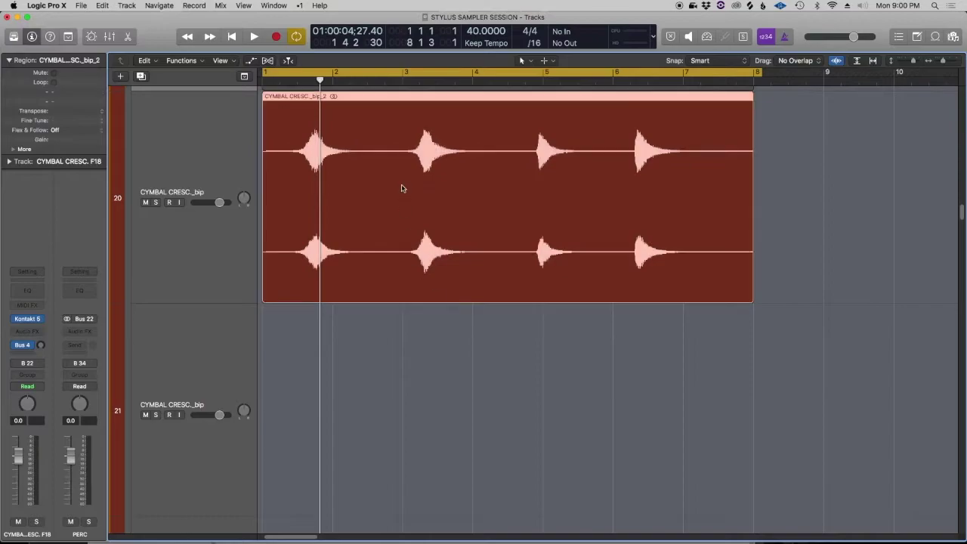
right_click(401, 188)
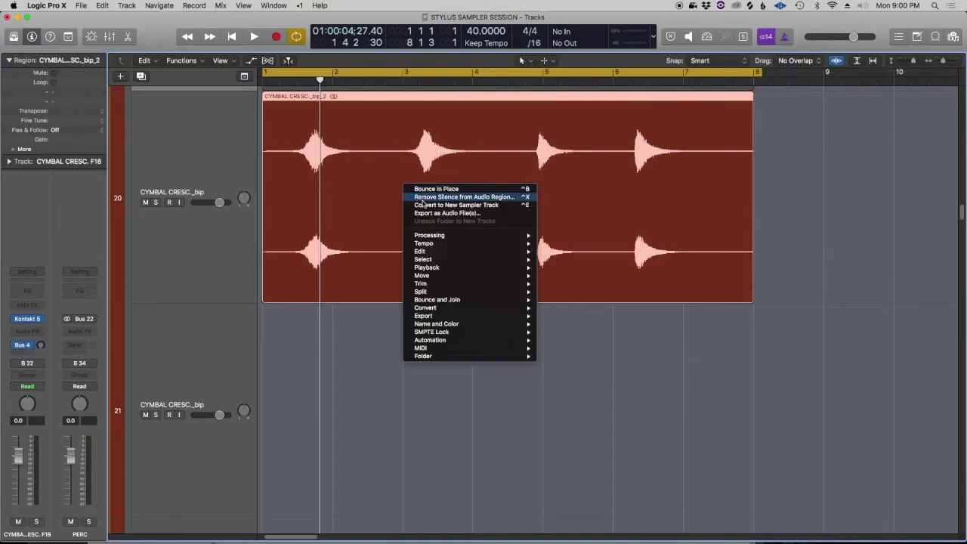
left_click(422, 199)
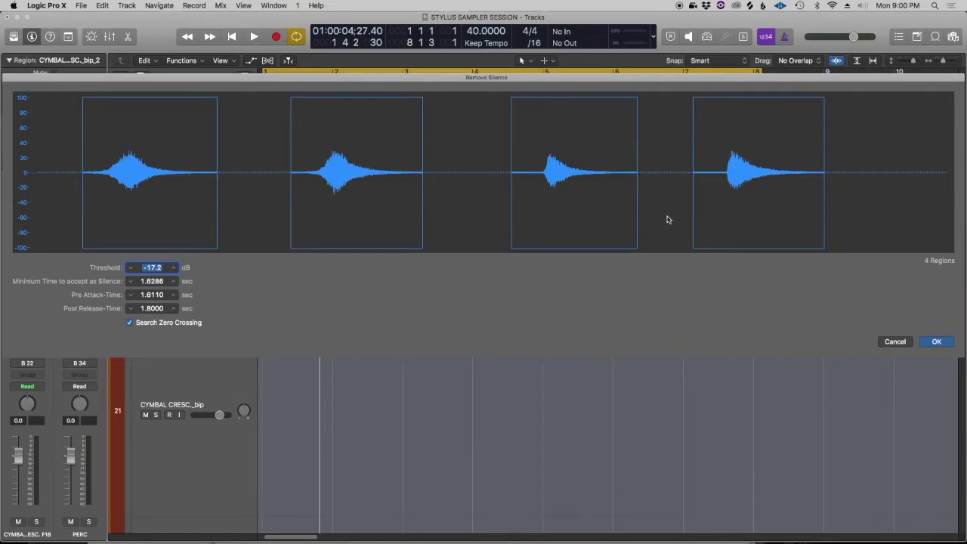
left_click(937, 341)
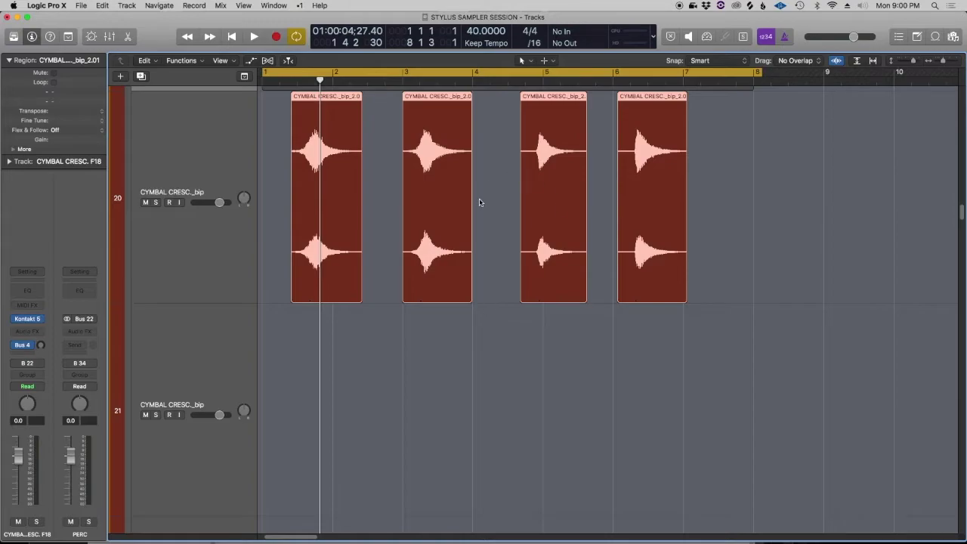
Step: Review the separated cymbal slices on the CYMBAL CRESC._bip track
left_click(383, 196)
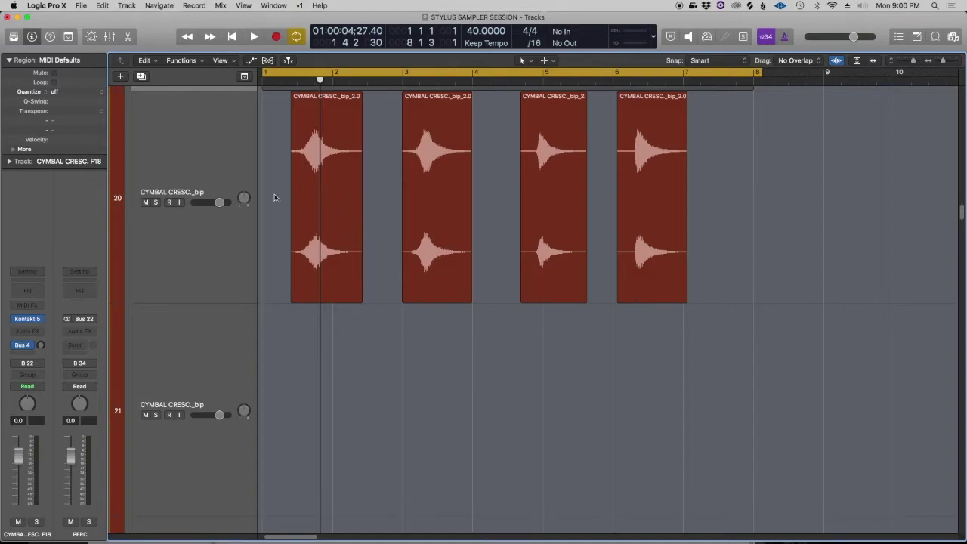
left_click(200, 249)
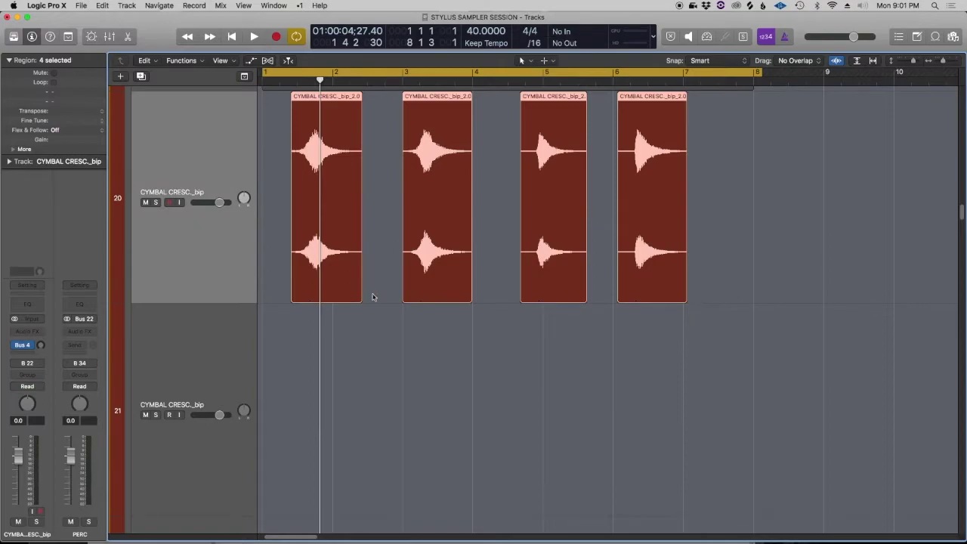
left_click(368, 394)
left_click(341, 233)
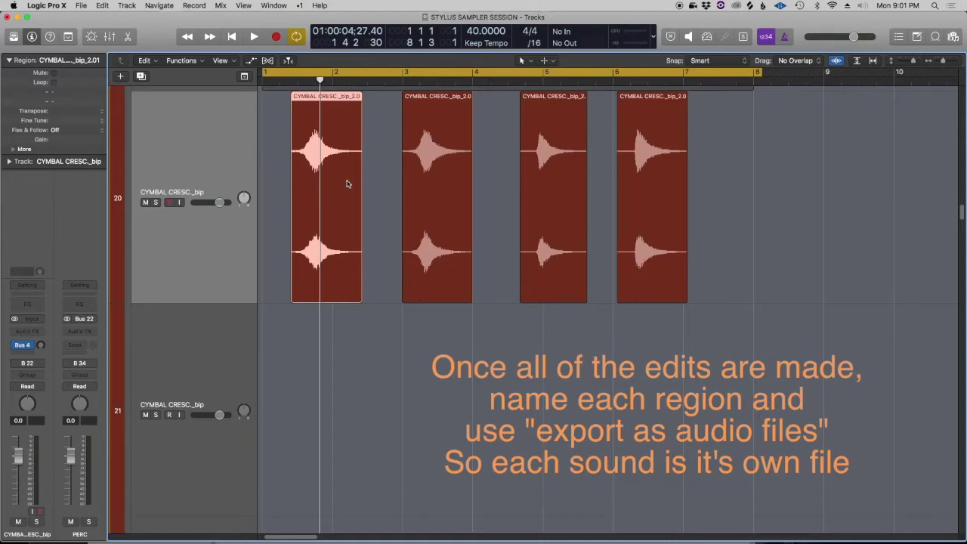
left_click(455, 165)
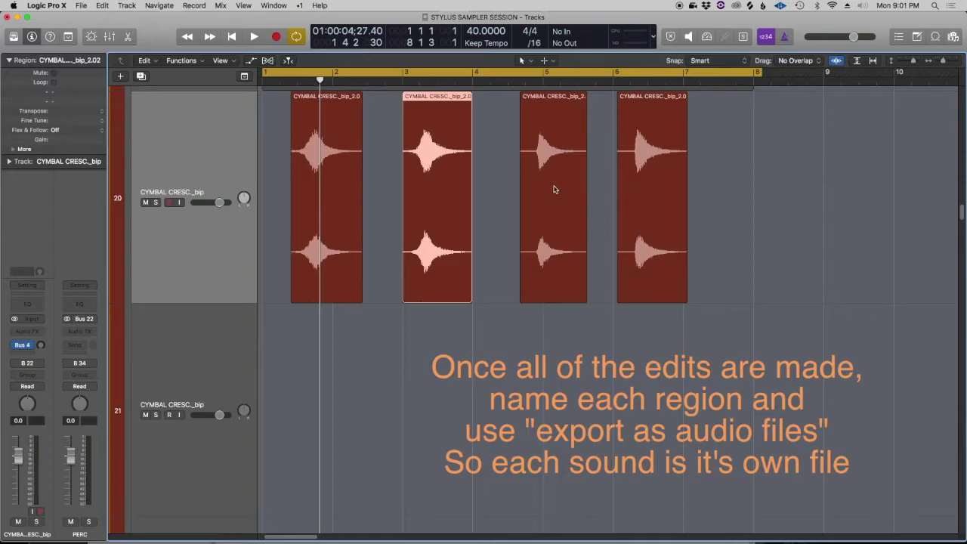
left_click(671, 187)
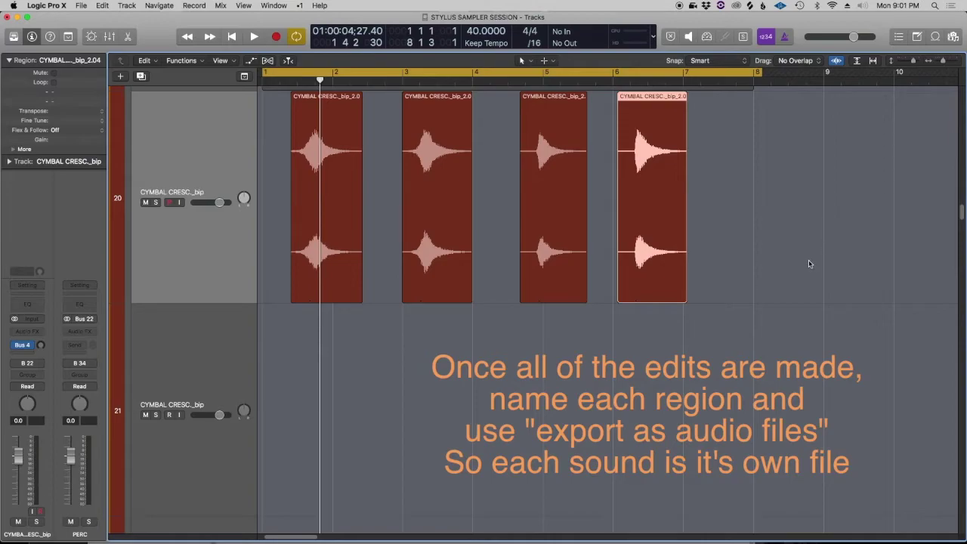
scroll(808, 263, "right", 5)
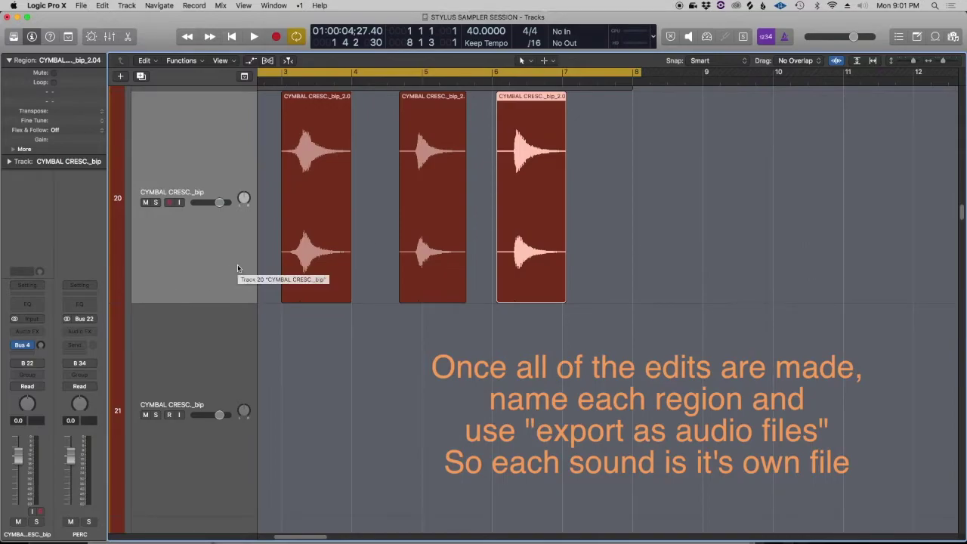
left_click(445, 348)
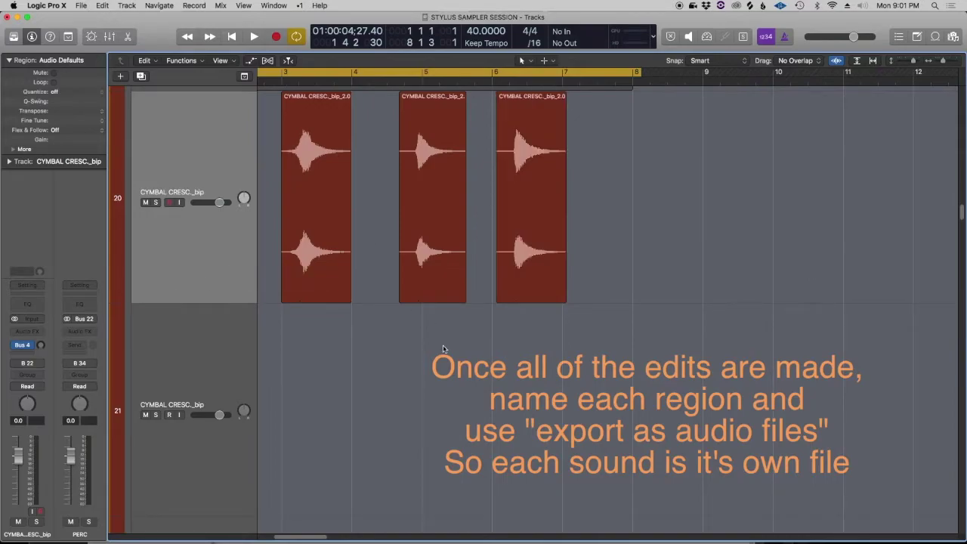
Step: Set the cycle range from bar 6 to about the second beat of bar 11 and move the last cymbal slice to just before bar 8
scroll(656, 262, "right", 5)
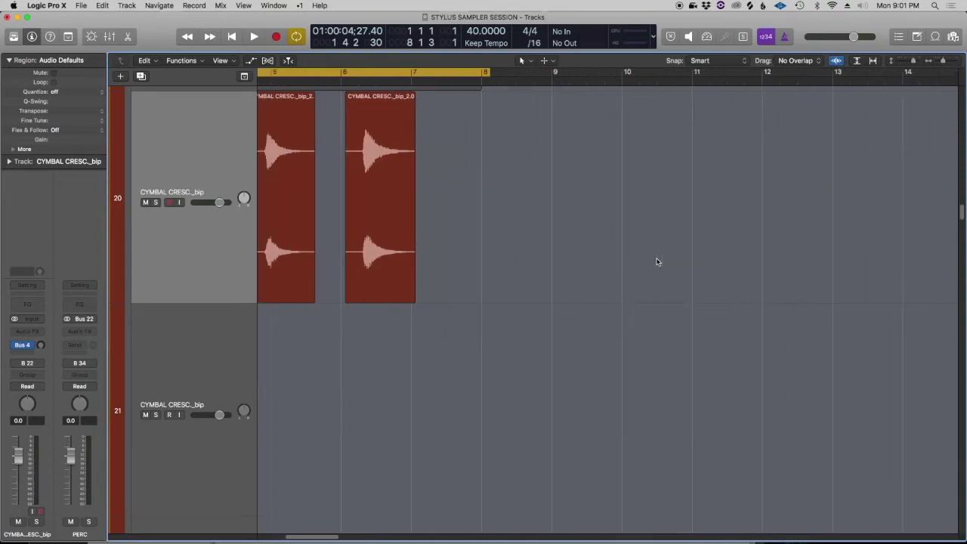
left_click(431, 74)
left_click_drag(345, 73, 708, 72)
left_click_drag(375, 210, 502, 203)
left_click_drag(501, 203, 497, 204)
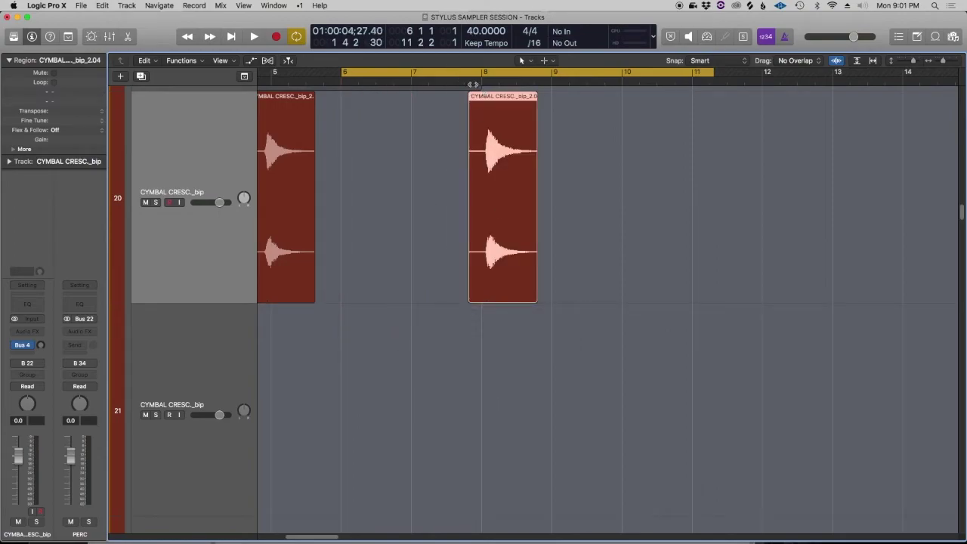
Step: Play back the moved cymbal slice from its start and stop playback after its attack
double_click(472, 84)
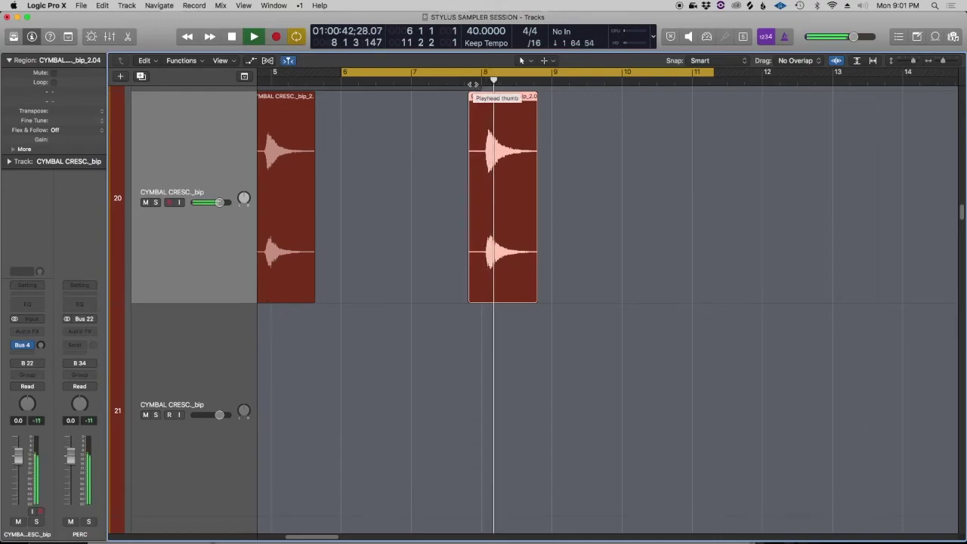
left_click(632, 185)
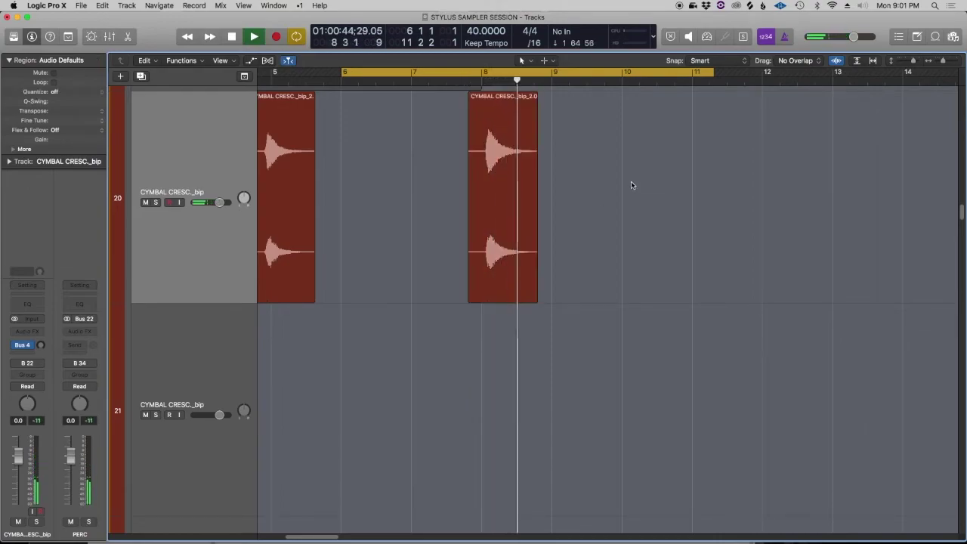
key("space")
Step: Duplicate the cymbal slice near bar 8, placing the copy ahead of it between bars 6 and 8
left_click(494, 204)
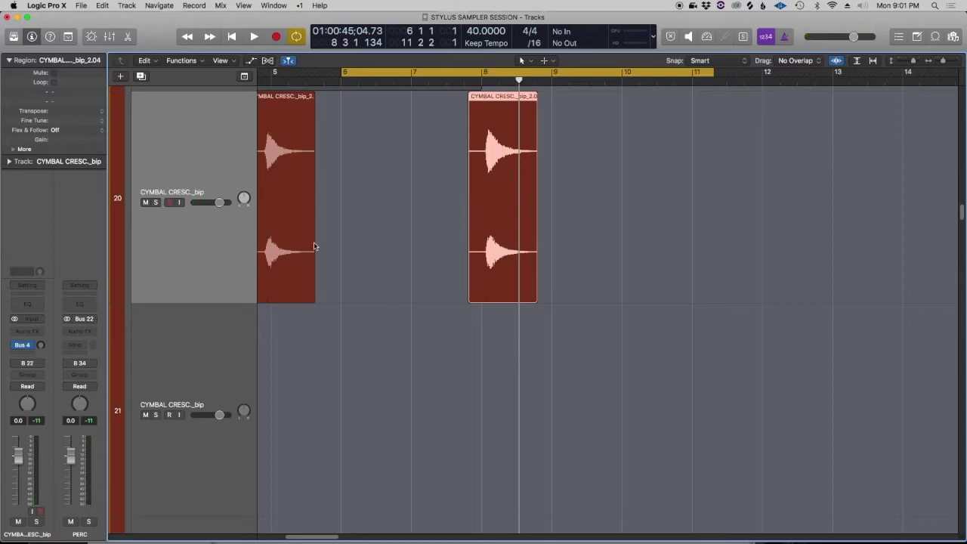
mouse_move(27, 346)
left_click(382, 224)
left_click(496, 191)
left_click_drag(496, 191, 413, 190)
Step: Reverse the original cymbal slice near bar 8 in its extended region parameters
left_click(512, 186)
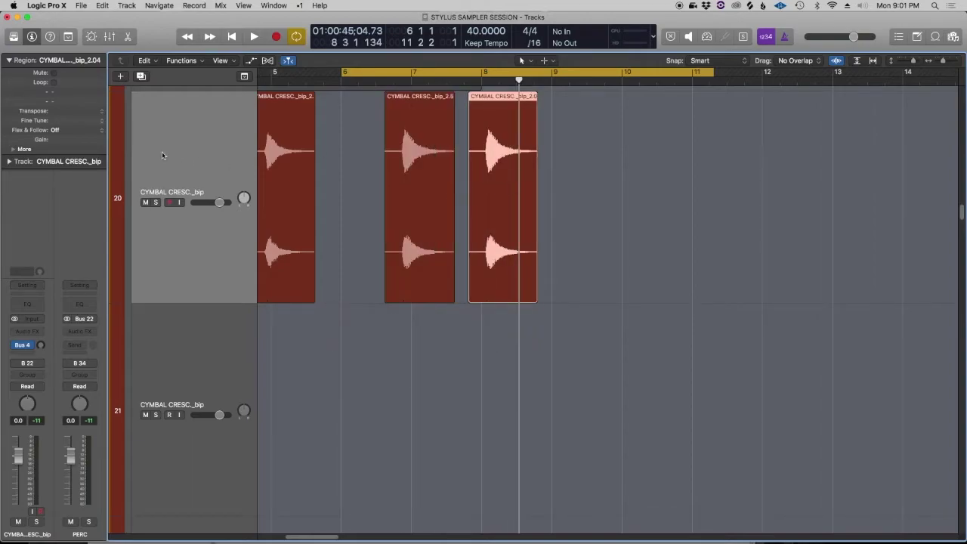
left_click(14, 151)
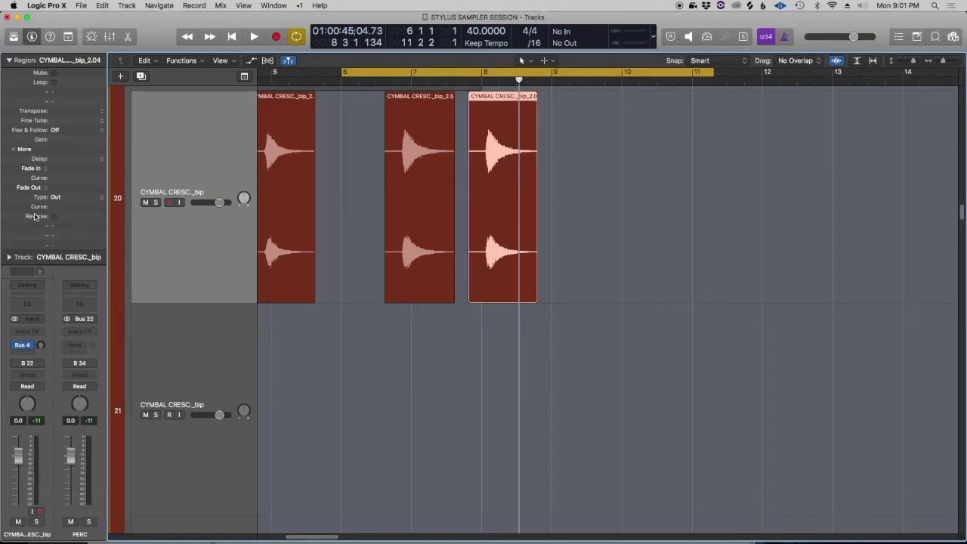
left_click(54, 216)
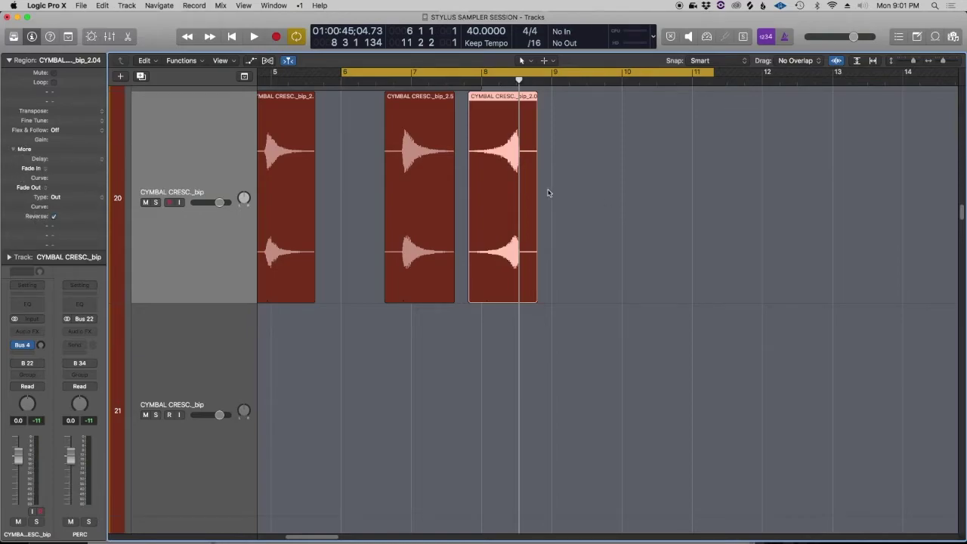
Step: Move the unreversed copy behind the reversed cymbal slice and trim its start to the attack, near bar 9
left_click_drag(406, 219, 556, 216)
left_click_drag(453, 341, 631, 92)
left_click_drag(538, 523, 614, 500)
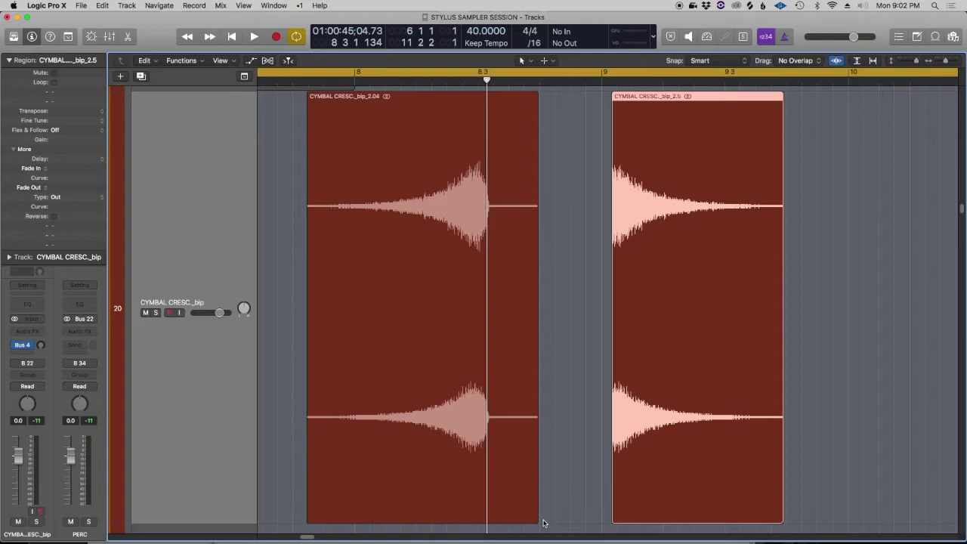
Step: Trim the end of the reversed cymbal slice back to its peak and butt the unreversed copy up against it
left_click(537, 520)
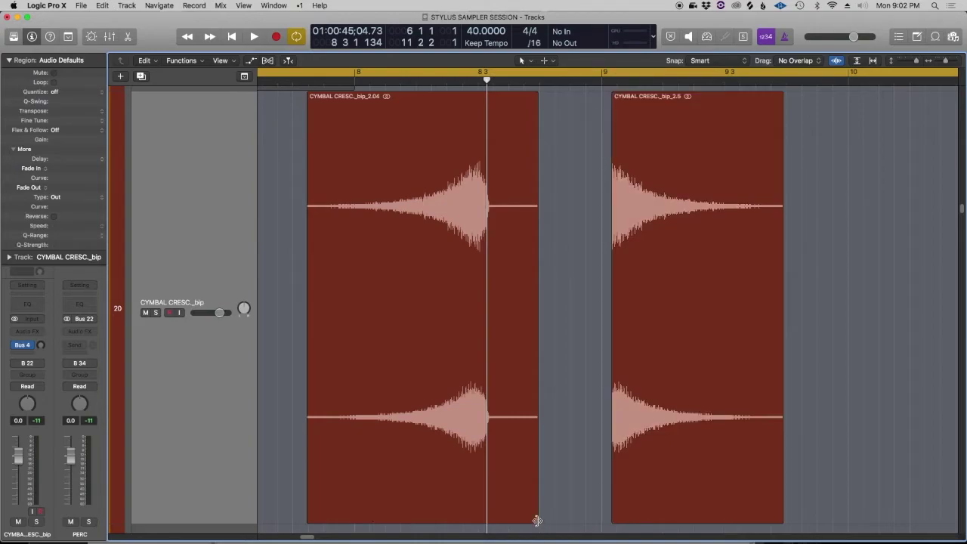
right_click(532, 519)
left_click(495, 518)
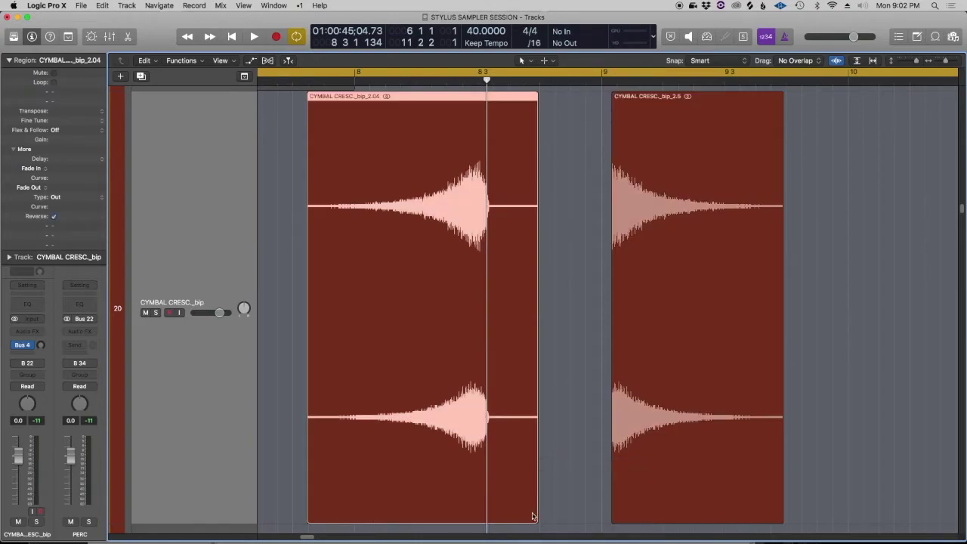
left_click_drag(533, 514, 474, 513)
left_click_drag(684, 358, 553, 350)
Step: Draw a short crossfade of about 34 across the join between the reversed and unreversed cymbal slices with the Fade Tool
key("t")
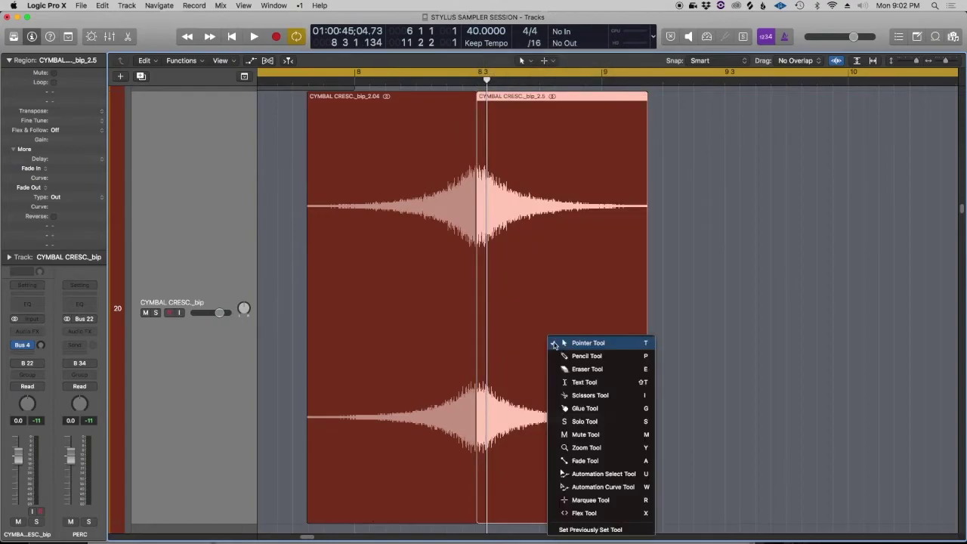
left_click(583, 460)
key("super+Right")
key("super+Right")
key("super+Right")
key("super+Right")
key("super+Right")
key("super+Right")
key("super+Right")
key("super+Right")
key("super+Right")
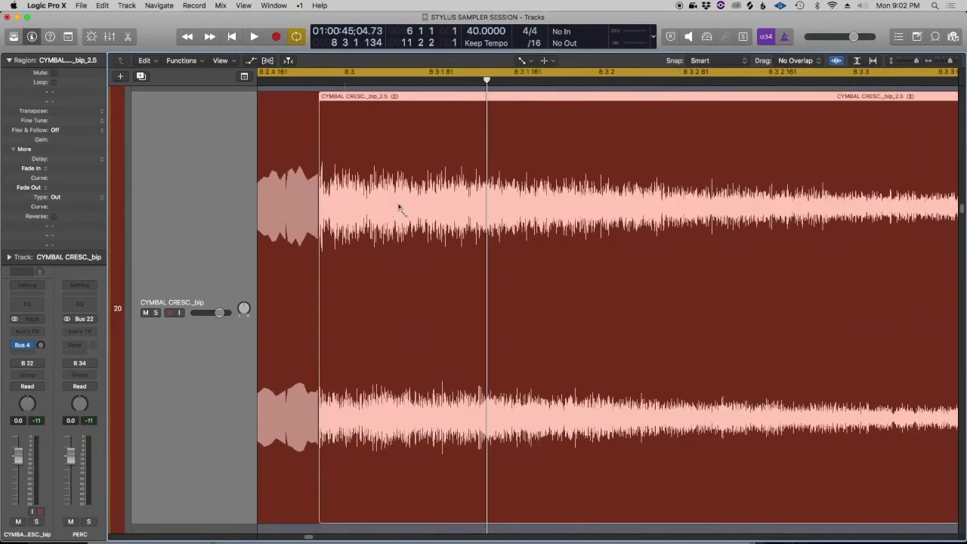
left_click_drag(319, 205, 330, 205)
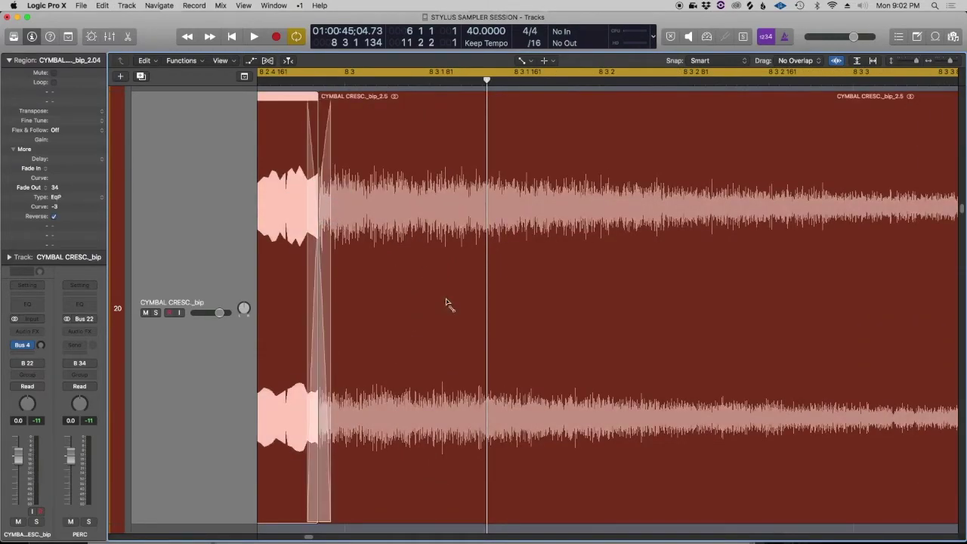
key("z")
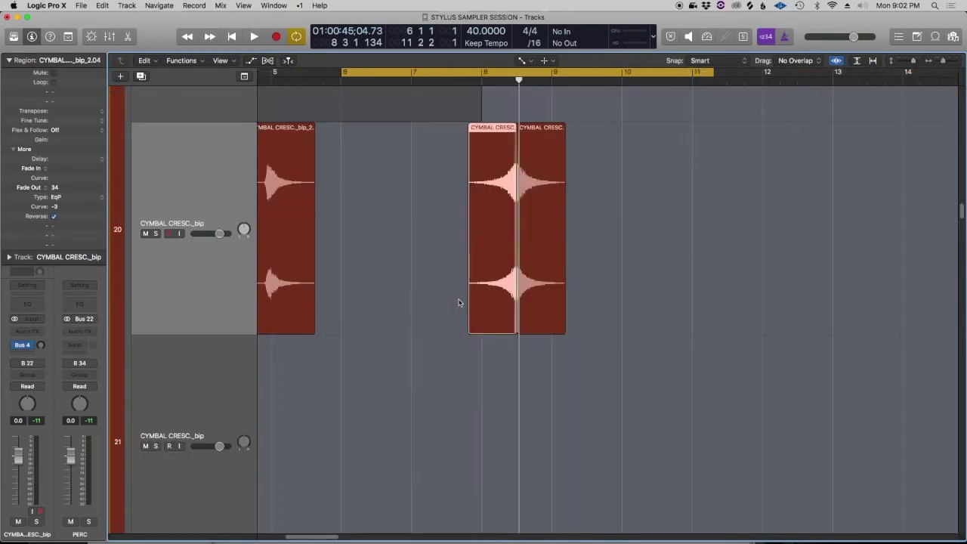
Step: Play the crossfaded cymbal swell from about bar 8 through the join to check how it sounds
left_click(451, 248)
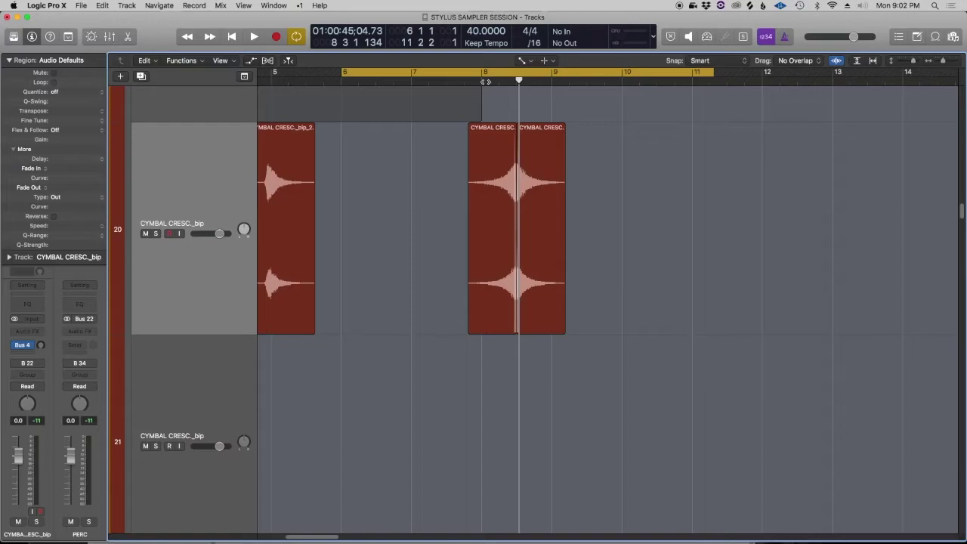
left_click(484, 81)
key("space")
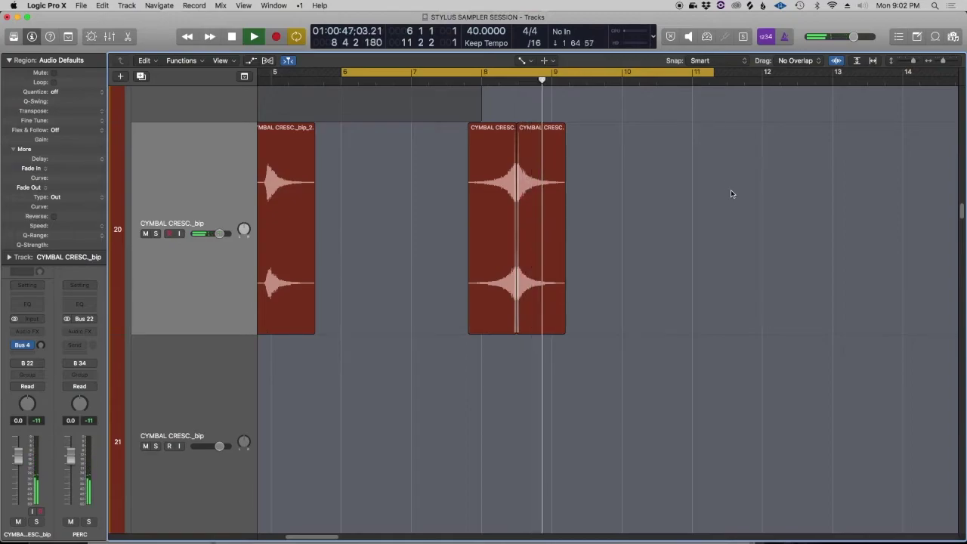
key("space")
Step: Switch from the Fade Tool back to the Pointer Tool in the cymbal tracks
scroll(665, 246, "down", 1)
scroll(663, 248, "down", 5)
scroll(663, 248, "up", 4)
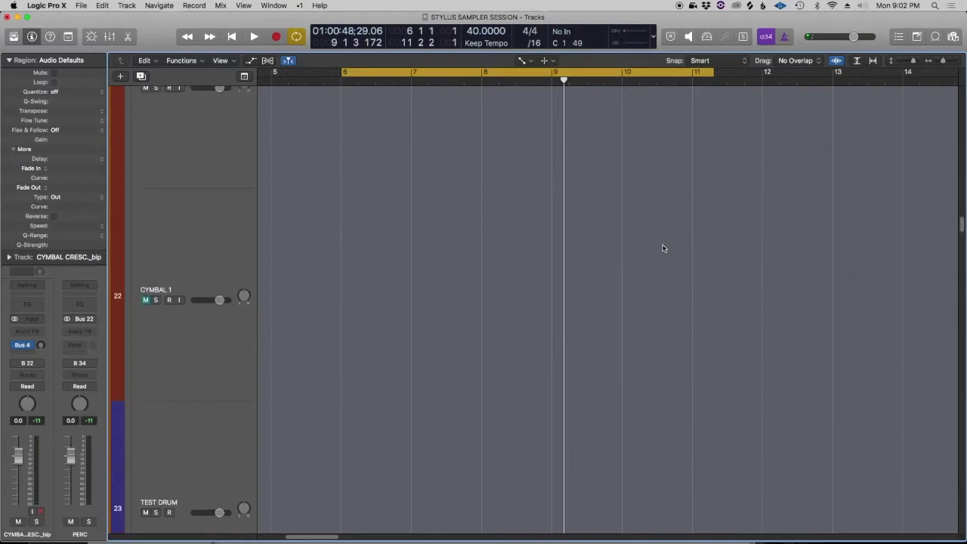
scroll(663, 248, "up", 4)
scroll(648, 247, "down", 5)
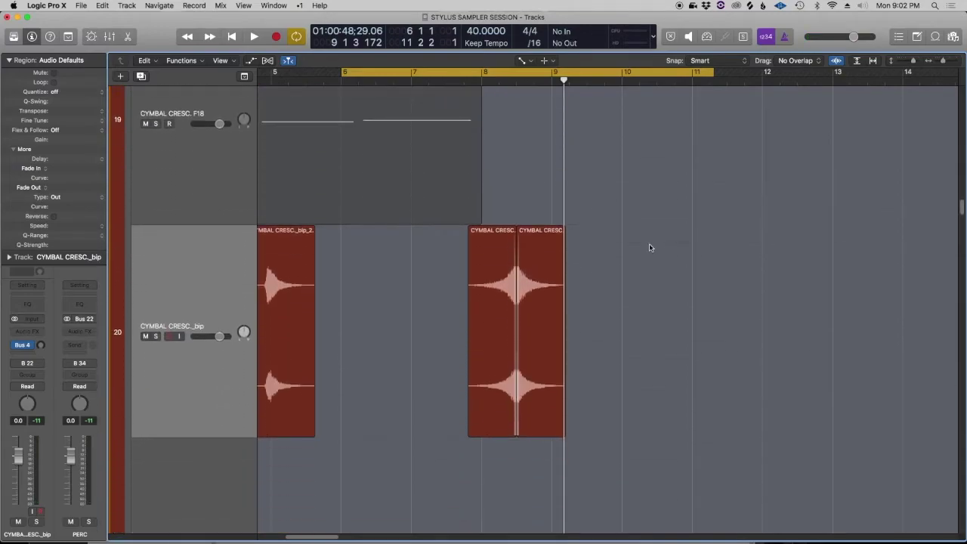
scroll(648, 247, "up", 3)
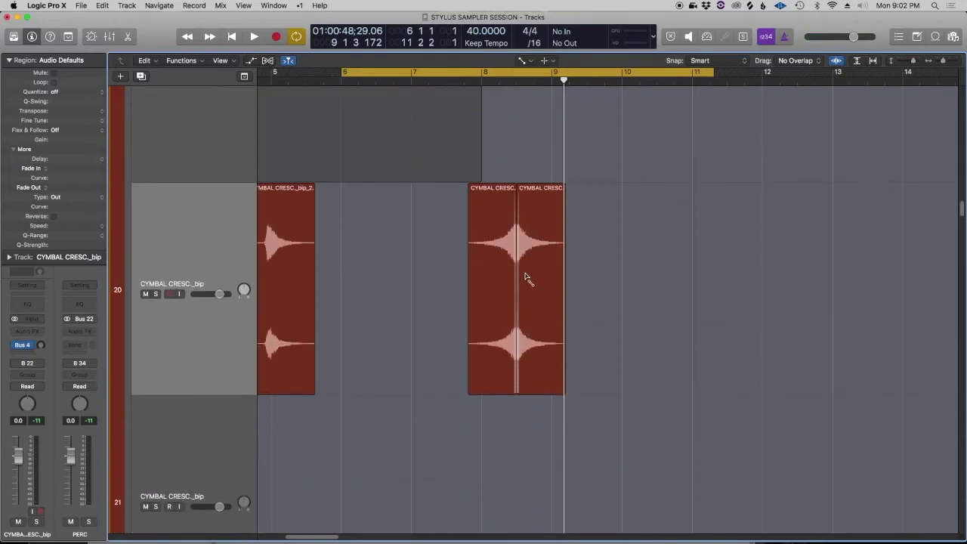
key("t")
left_click(640, 273)
scroll(455, 352, "down", 3)
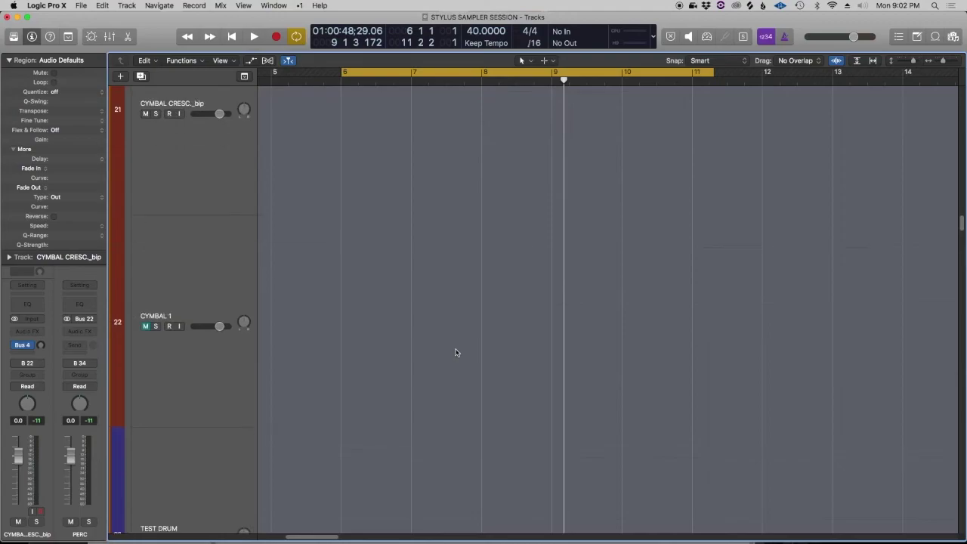
key("super+Up")
key("super+Up")
key("super+Up")
key("super+Up")
key("super+Up")
key("super+Up")
key("super+Up")
key("super+Up")
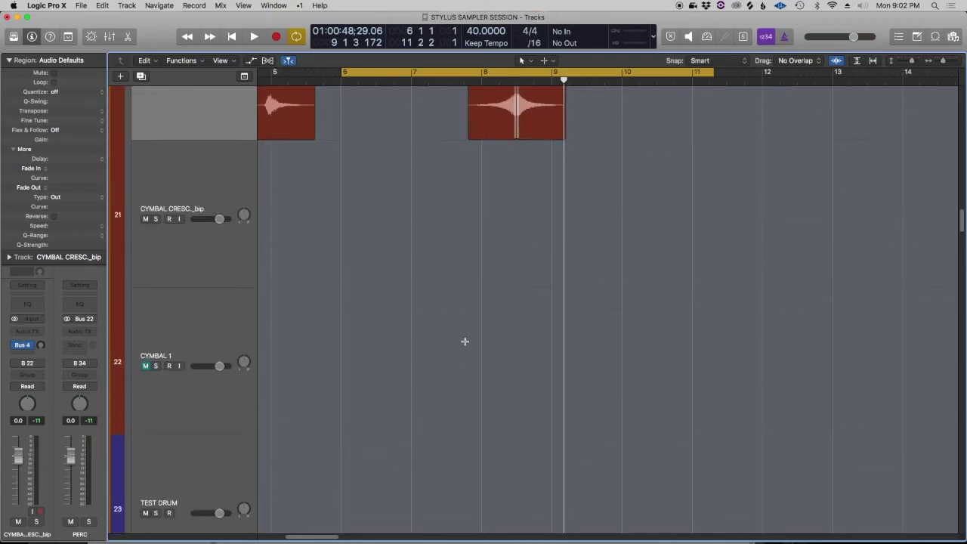
scroll(466, 340, "up", 5)
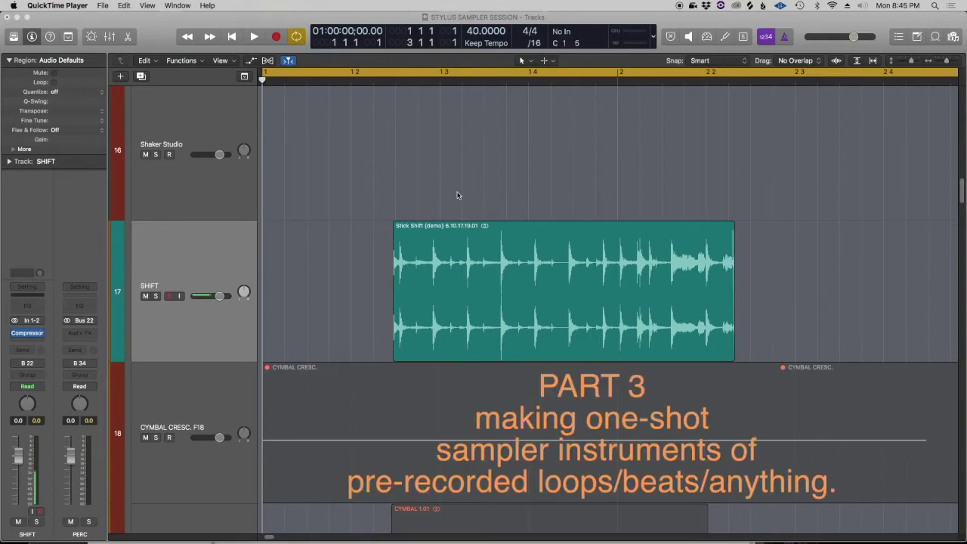
Step: Select the Stick Shift loop region on the SHIFT track and play it from just before its start
scroll(455, 196, "right", 3)
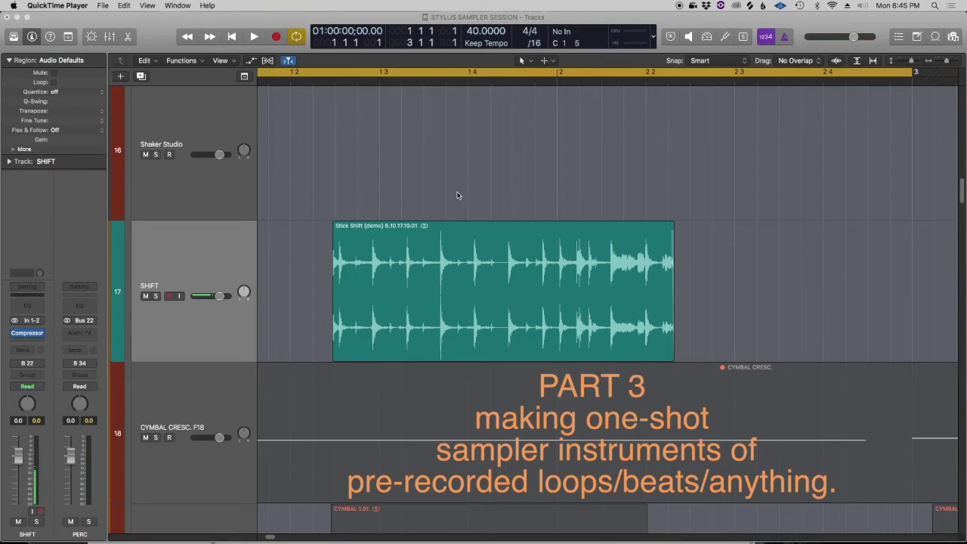
left_click(462, 250)
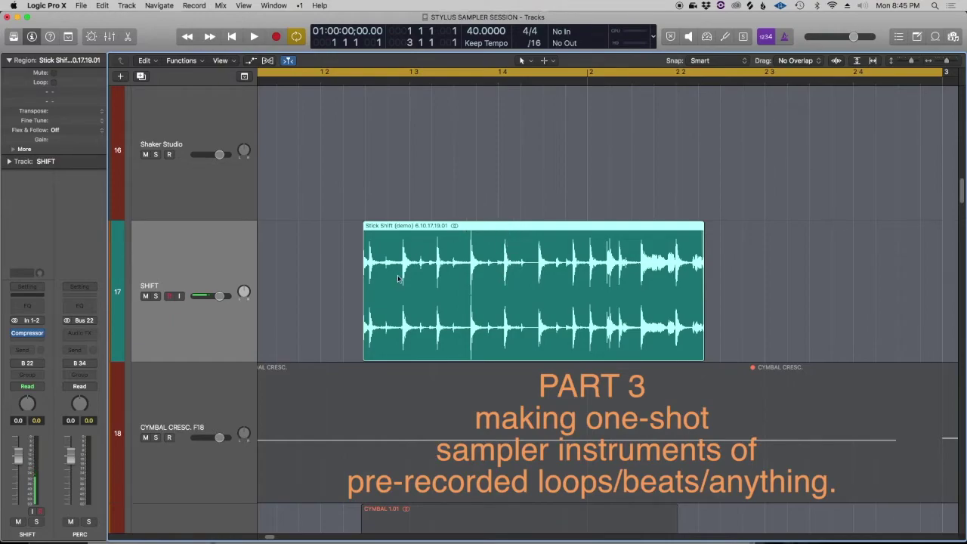
double_click(356, 83)
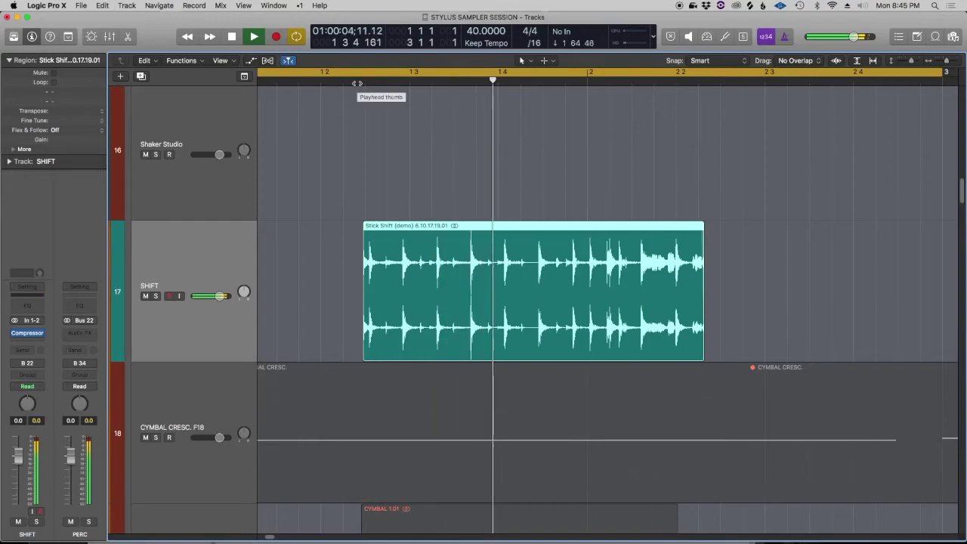
key("space")
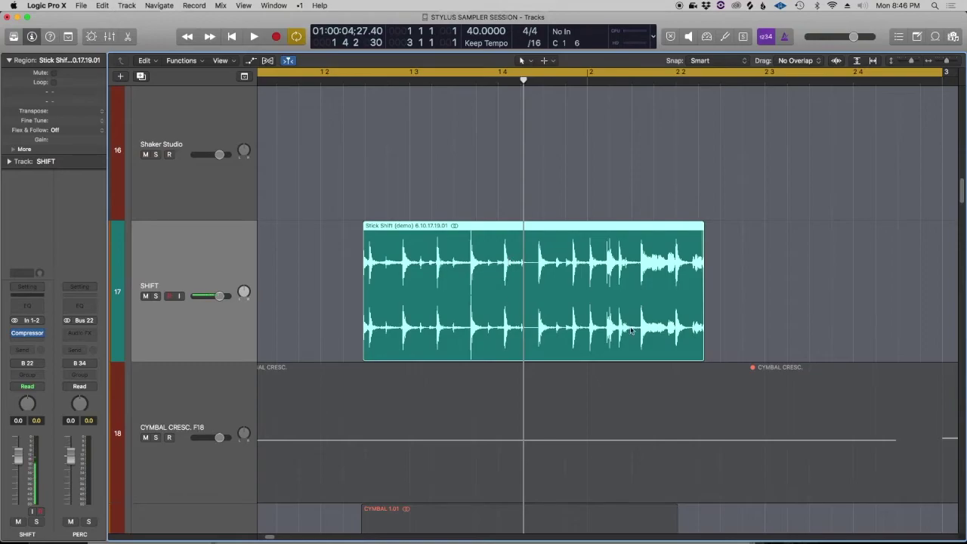
Step: Remove silence from the Stick Shift region with a -18.2 dB threshold, 0.0286 s minimum silence, 0.0110 s pre-attack and zero-crossing search
right_click(454, 280)
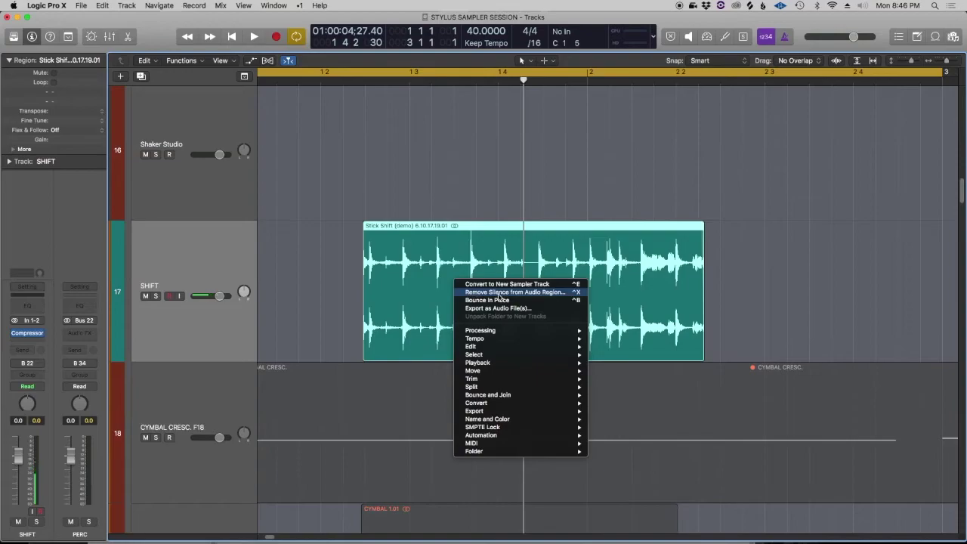
left_click(501, 293)
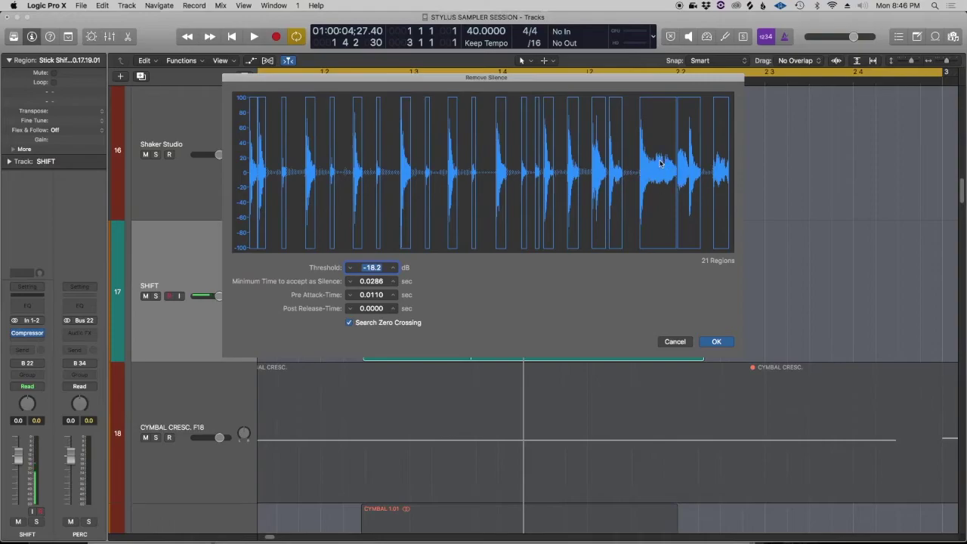
left_click(715, 342)
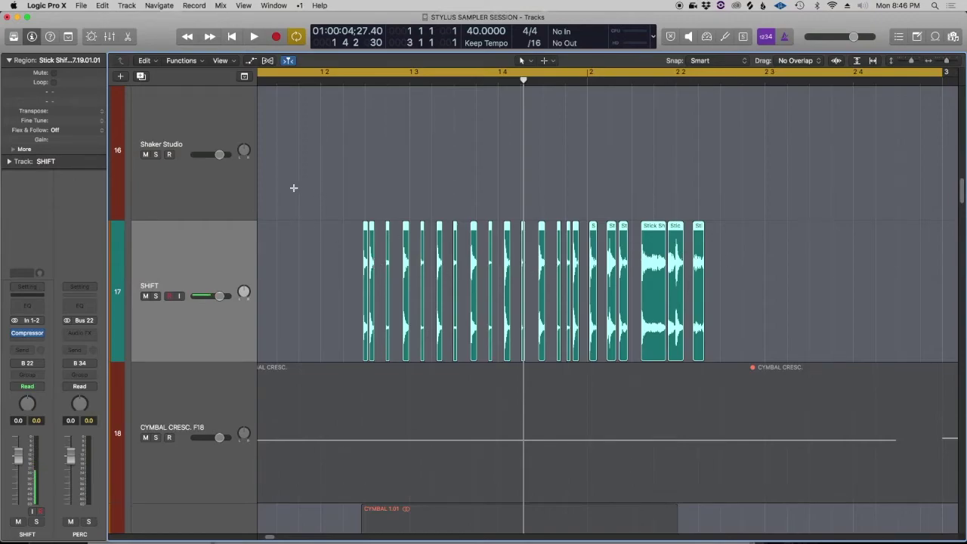
Step: Select all the Stick Shift slices on the SHIFT track and draw a short fade-out at their ends with the Fade Tool
left_click_drag(339, 196, 341, 196)
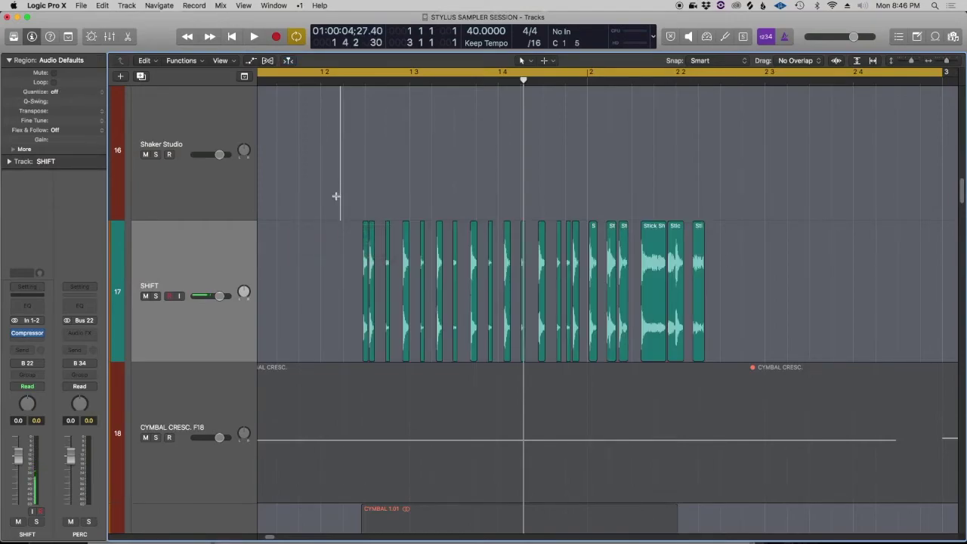
left_click(339, 201, "super")
left_click_drag(339, 202, 719, 394)
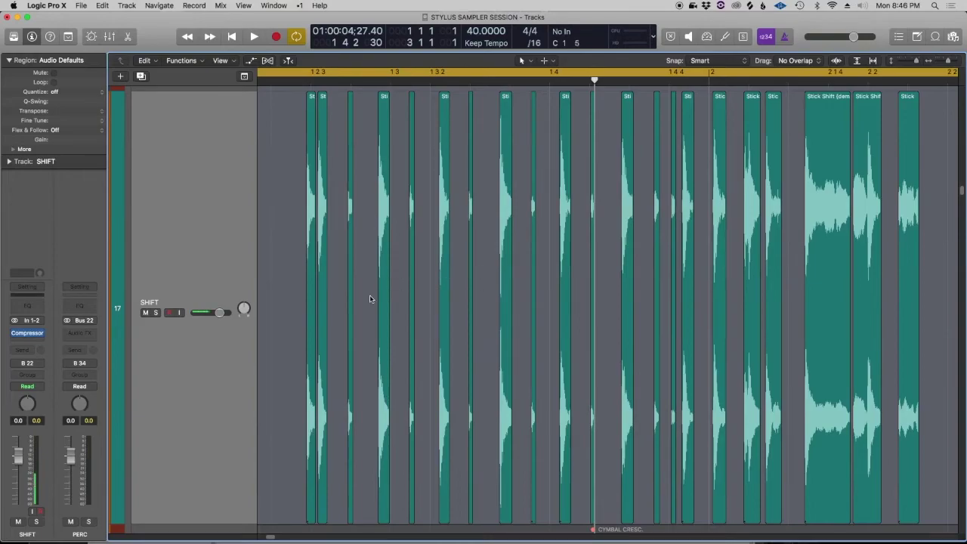
left_click(299, 288)
left_click_drag(299, 288, 915, 252)
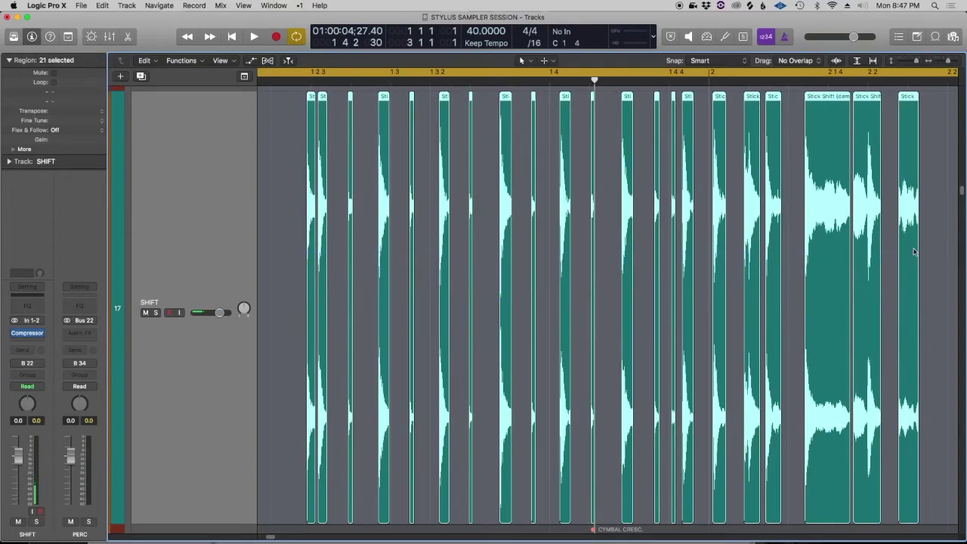
key("super+Right")
key("super+Right")
key("super+Right")
key("super+Right")
key("super+Right")
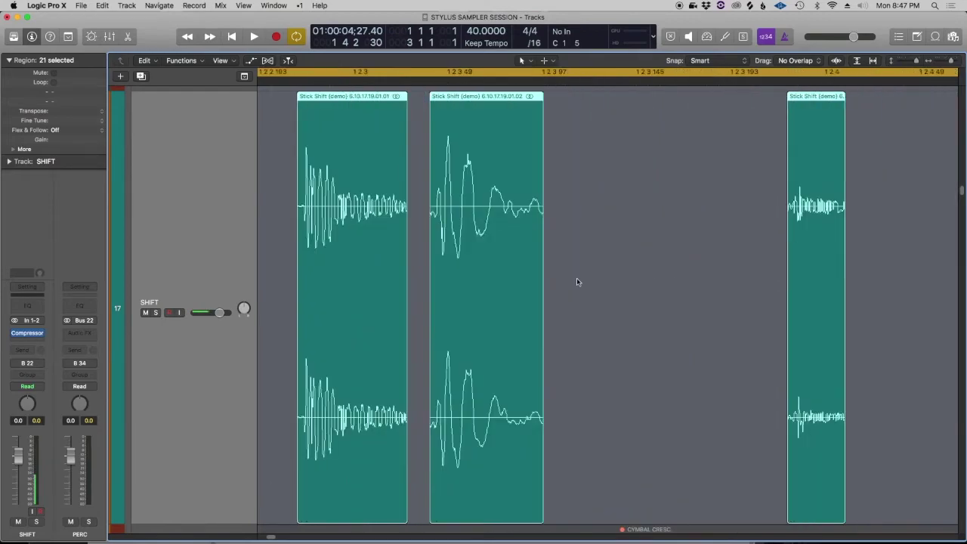
key("t")
key("Down")
key("Down")
key("Down")
key("Down")
key("Down")
key("Down")
key("Down")
key("Down")
key("Down")
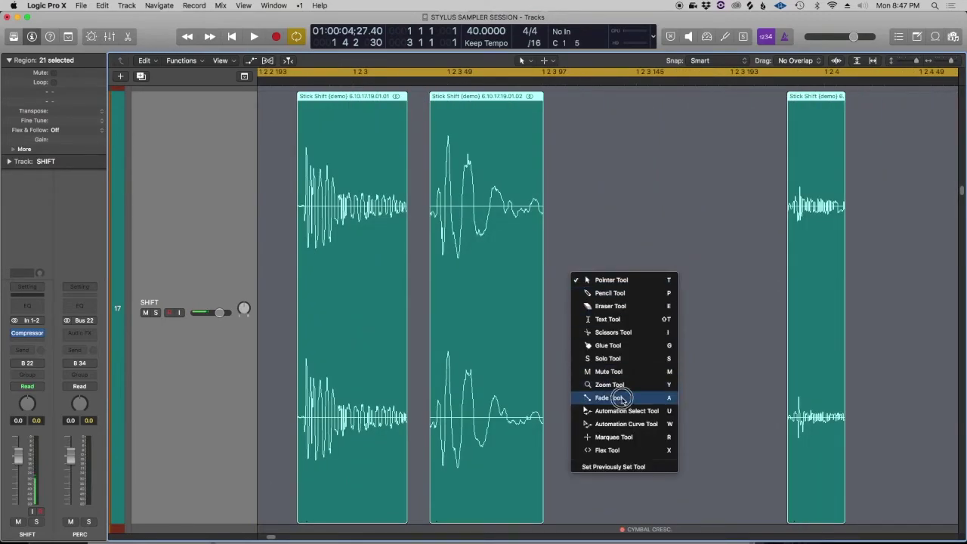
key("Return")
left_click_drag(535, 343, 557, 339)
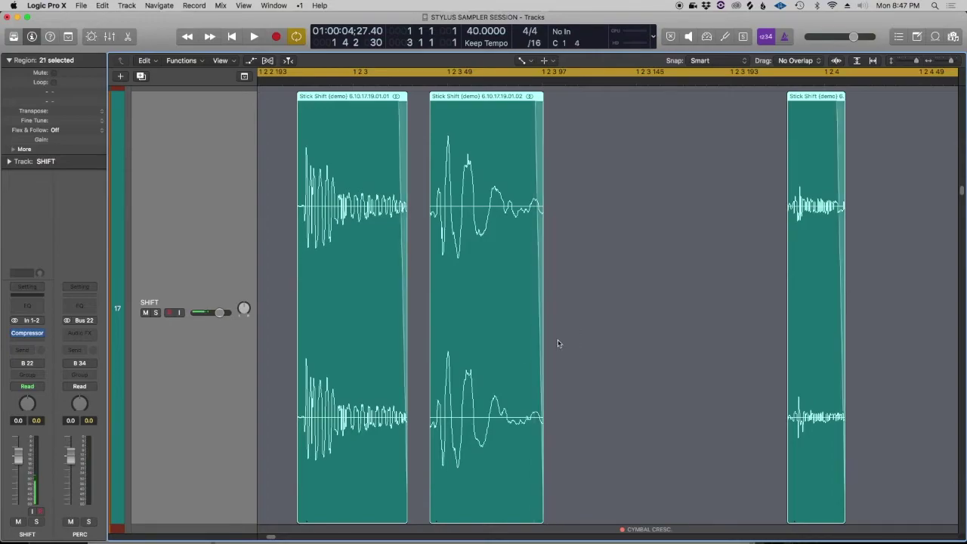
Step: Return to the Pointer Tool and deselect the faded slices
key("t")
key("t")
left_click(650, 304)
Step: Convert all the SHIFT slices to a new sampler track with zones from regions, naming the EXS instrument STICKSHIFTDRUMTEST
key("super+Left")
key("super+Left")
key("super+Left")
key("super+Left")
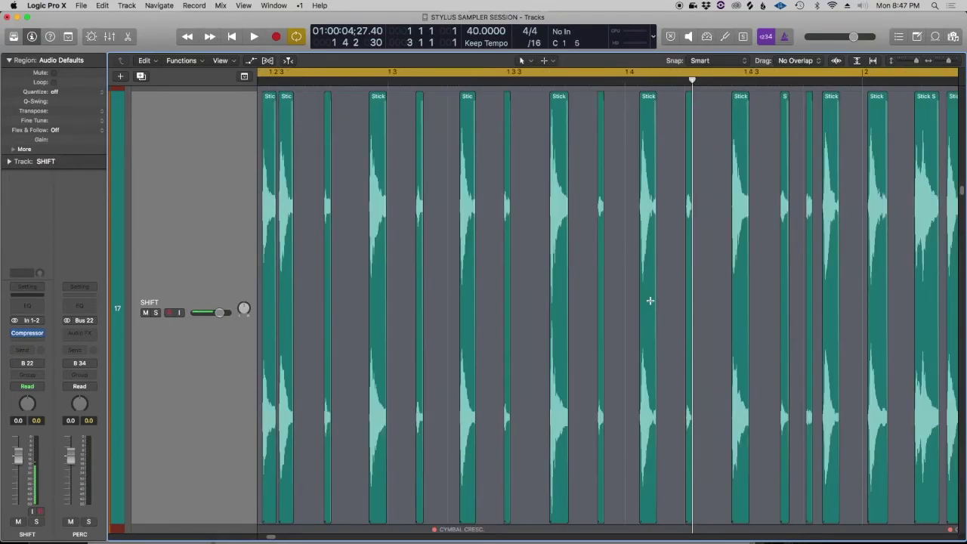
key("super+Left")
key("super+Up")
key("super+Up")
key("super+Up")
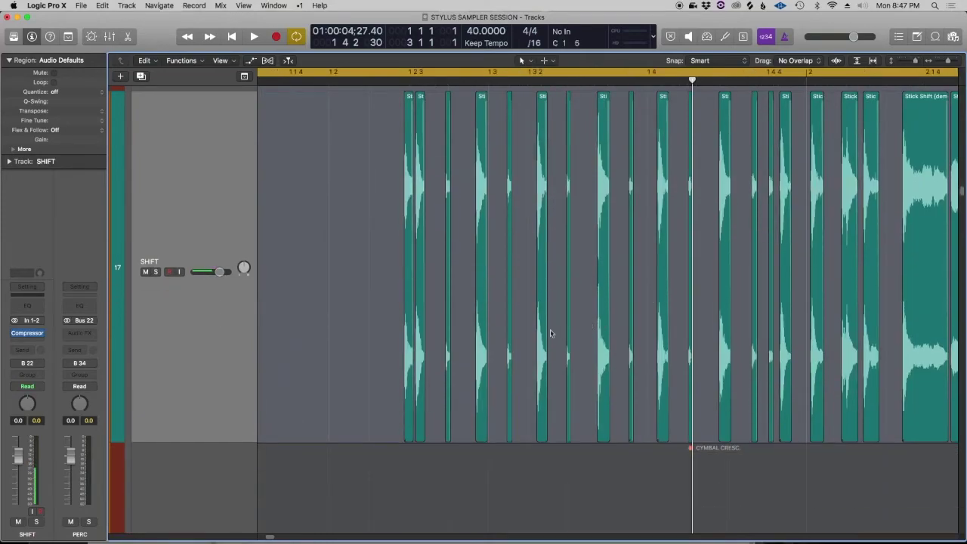
scroll(488, 335, "right", 4)
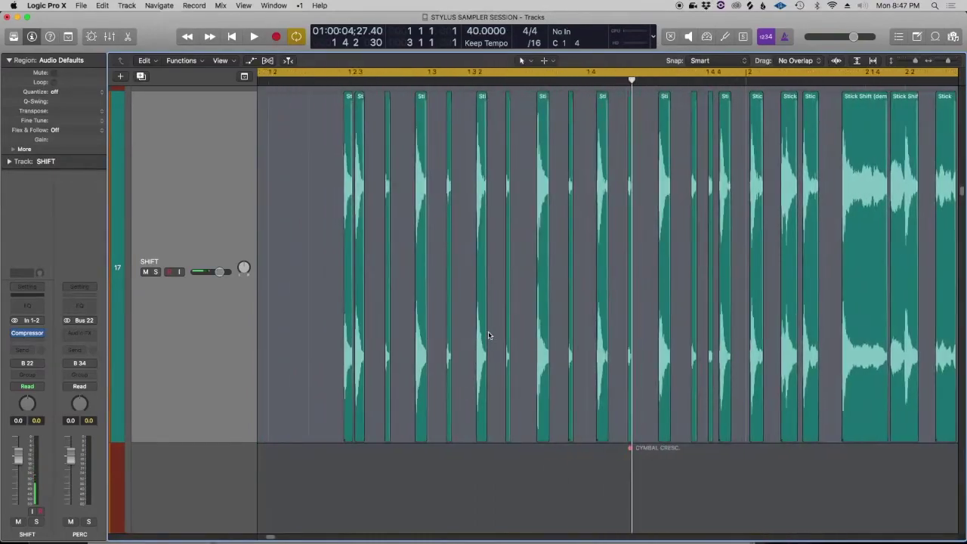
scroll(488, 336, "right", 2)
left_click_drag(290, 205, 942, 189)
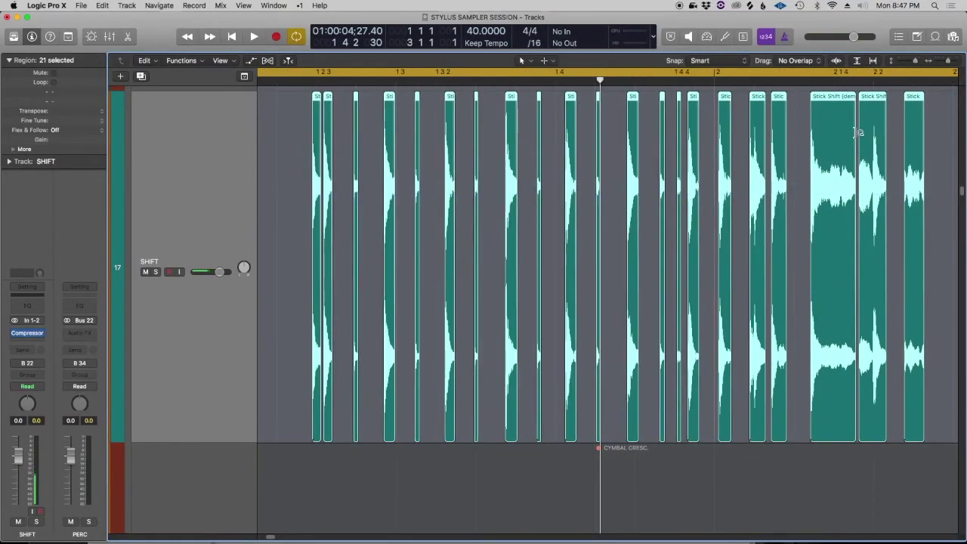
right_click(823, 126)
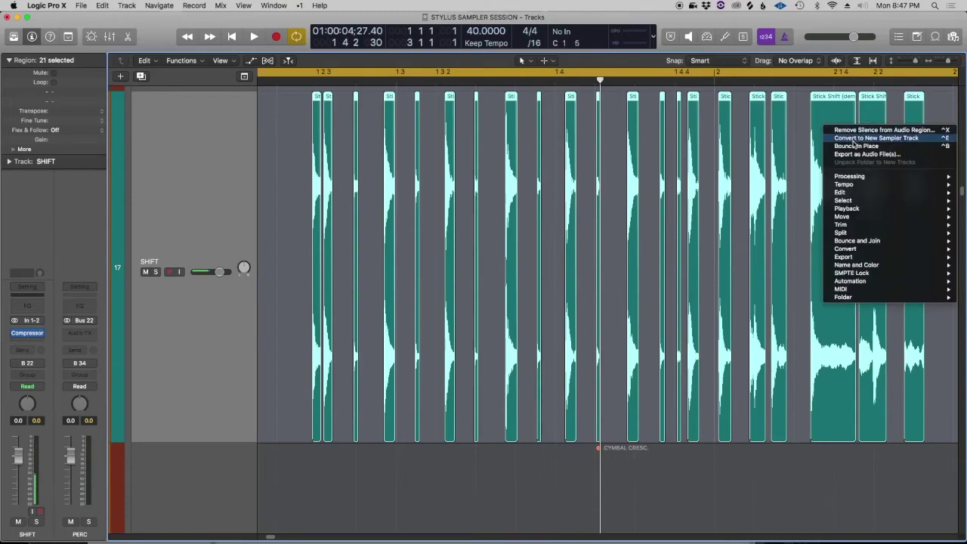
left_click(854, 140)
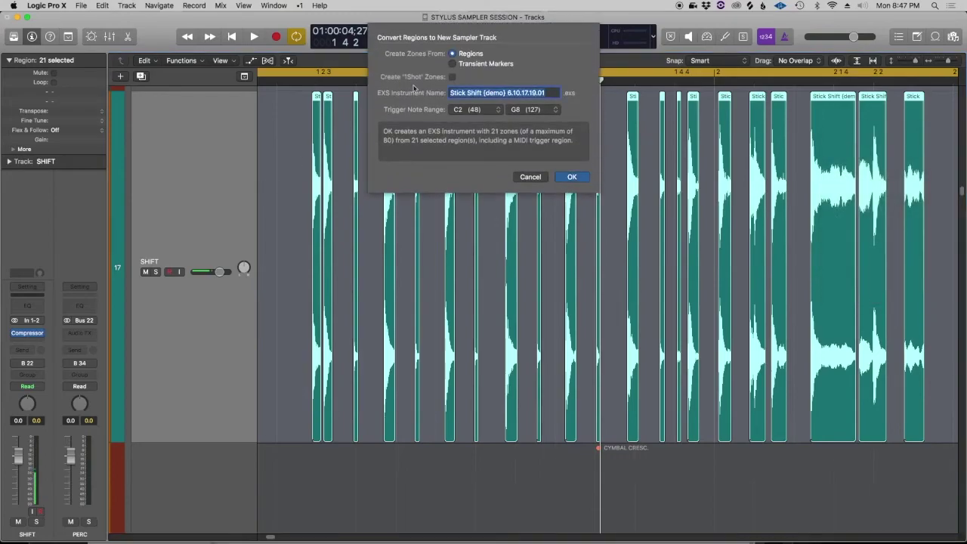
type("STICK")
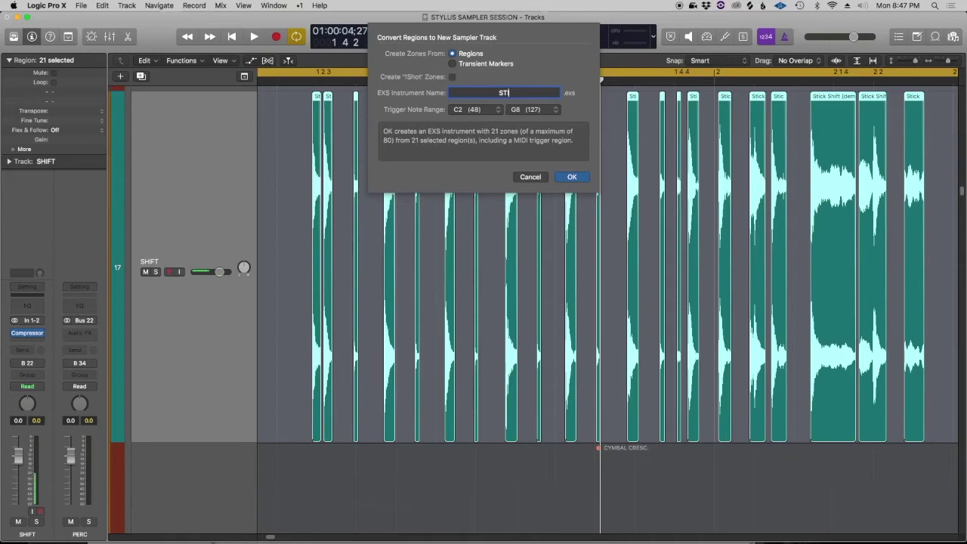
type("SHIFTDRUMTEST")
key("Return")
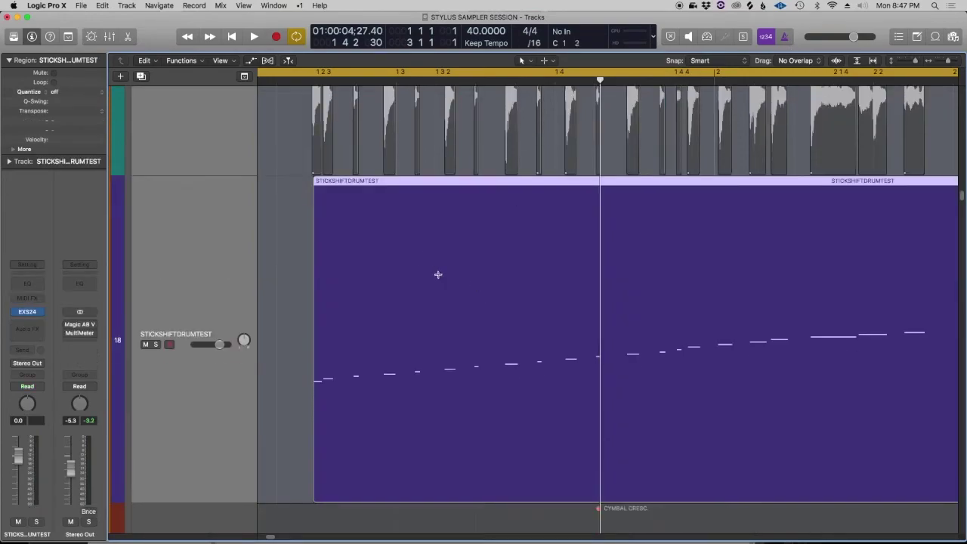
Step: Open the EXS24 instrument on the STICKSHIFTDRUMTEST track to inspect it, move its window off the track header, and close it
key("super+Up")
key("super+Up")
key("super+Up")
key("super+Up")
key("super+Up")
key("super+Up")
key("super+Up")
key("super+Up")
key("super+Up")
key("super+Up")
key("super+Up")
key("super+Up")
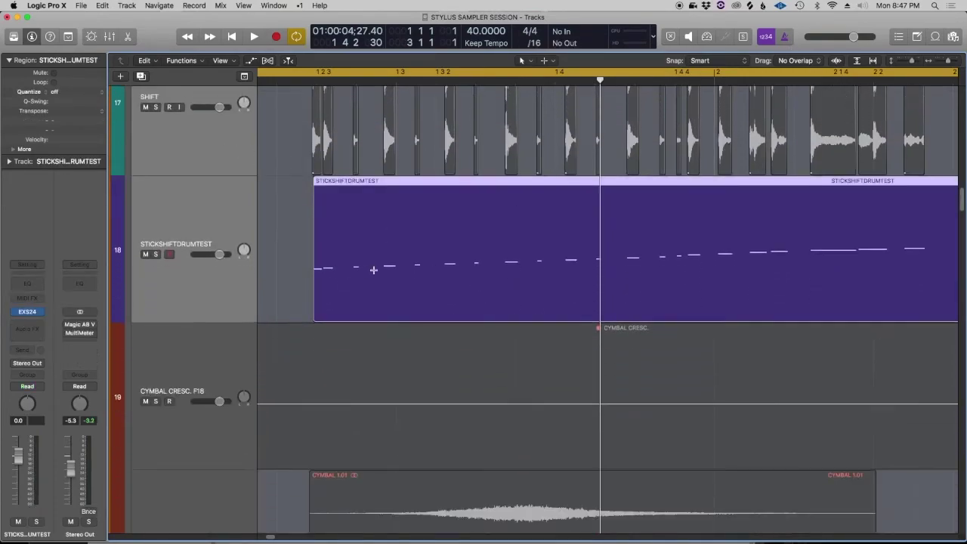
key("super+Up")
key("super+Up")
key("super+Up")
key("super+Up")
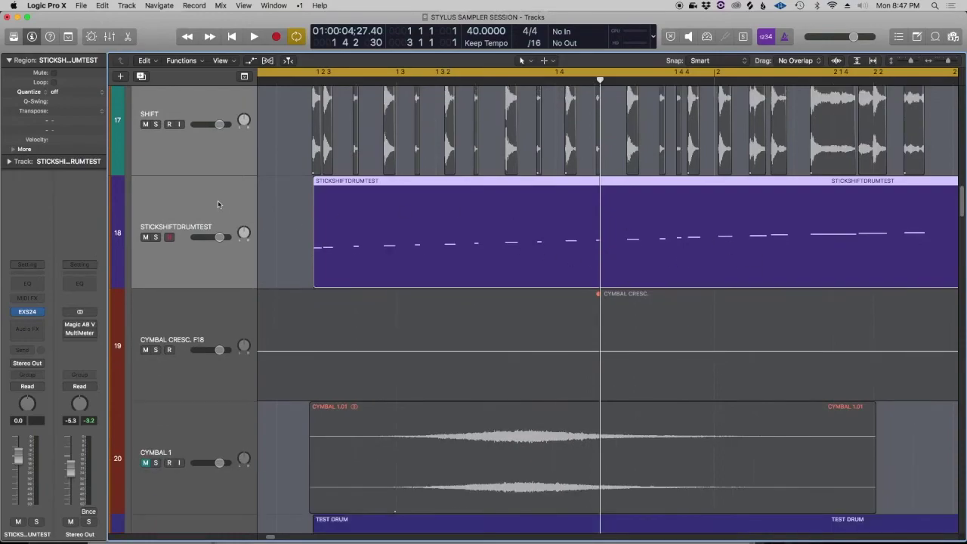
left_click(218, 202)
left_click(27, 311)
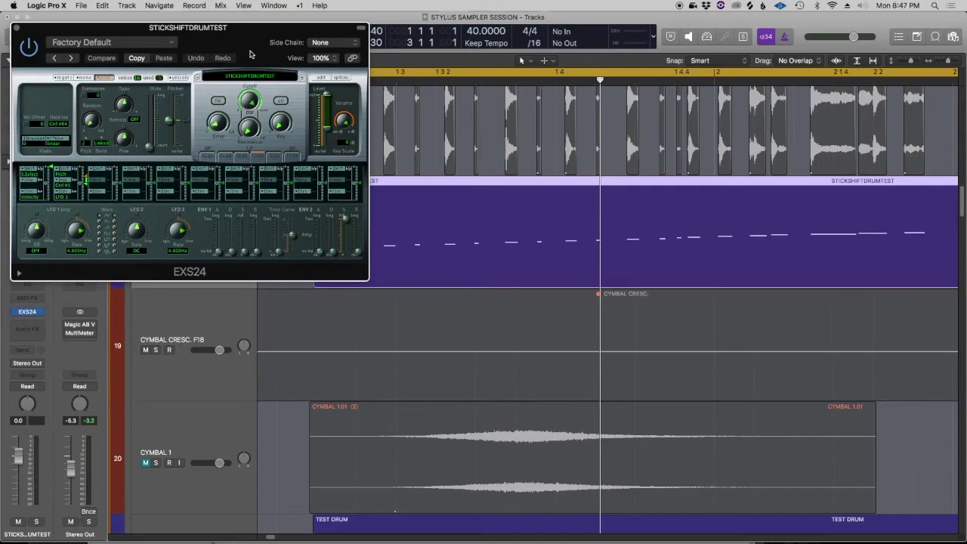
left_click_drag(247, 42, 653, 182)
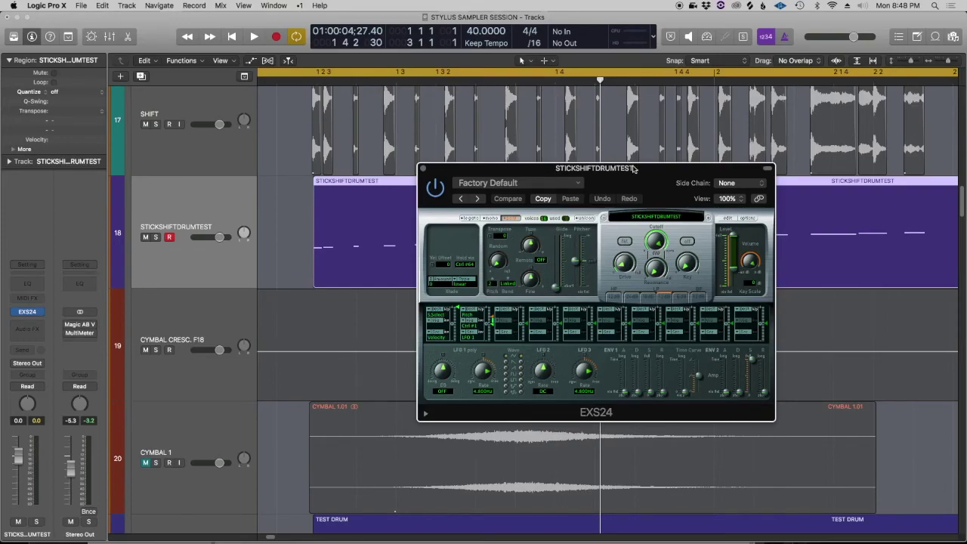
left_click(422, 168)
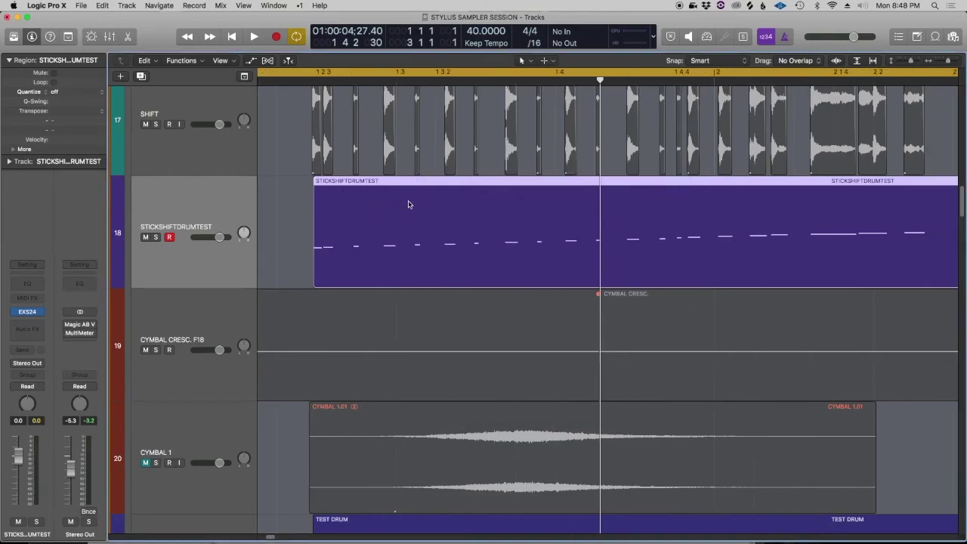
Step: Delete every Stick Shift slice on the SHIFT track except the first one
scroll(408, 202, "up", 5)
left_click_drag(294, 175, 621, 198)
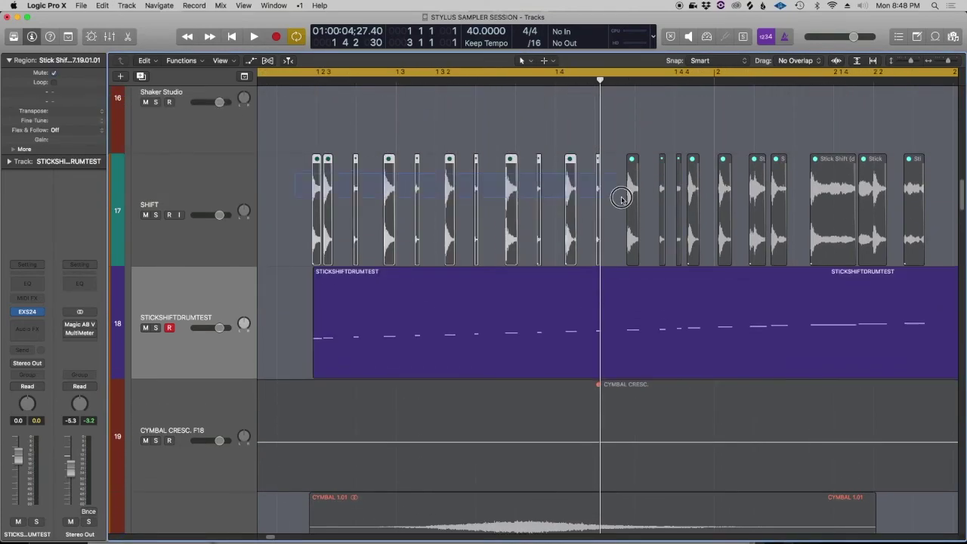
left_click_drag(326, 143, 932, 209)
key("Delete")
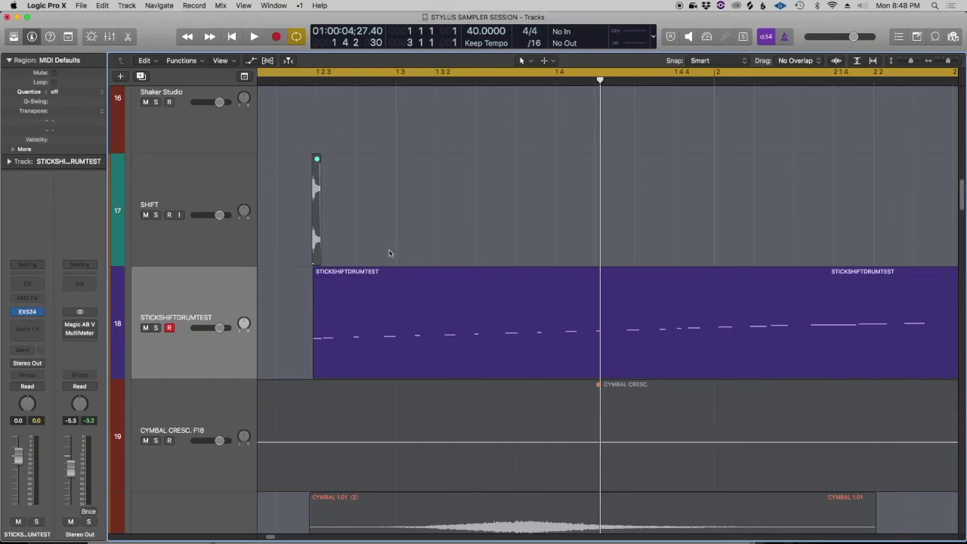
Step: Extend the remaining Stick Shift slice on the SHIFT track to just past bar 2 and unmute it
left_click_drag(319, 257, 728, 216)
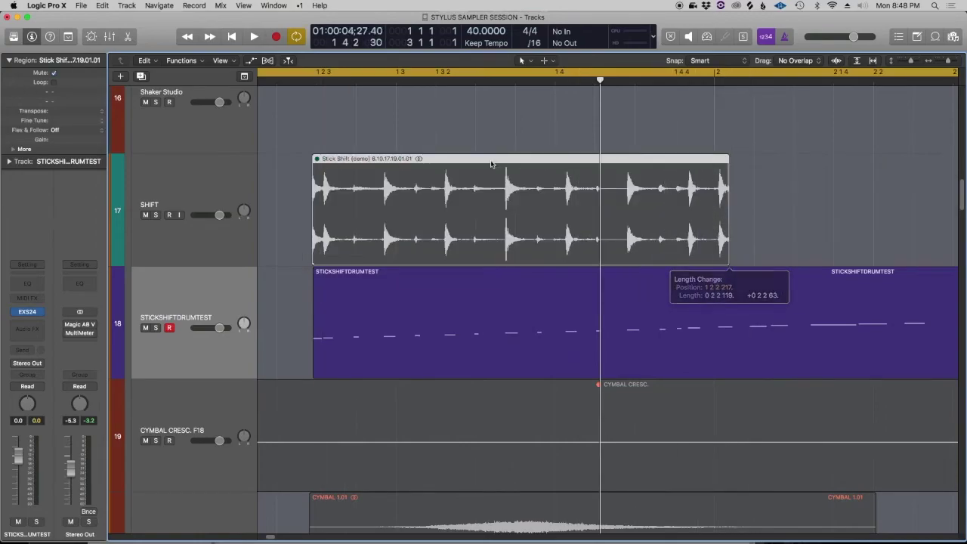
key("ctrl+m")
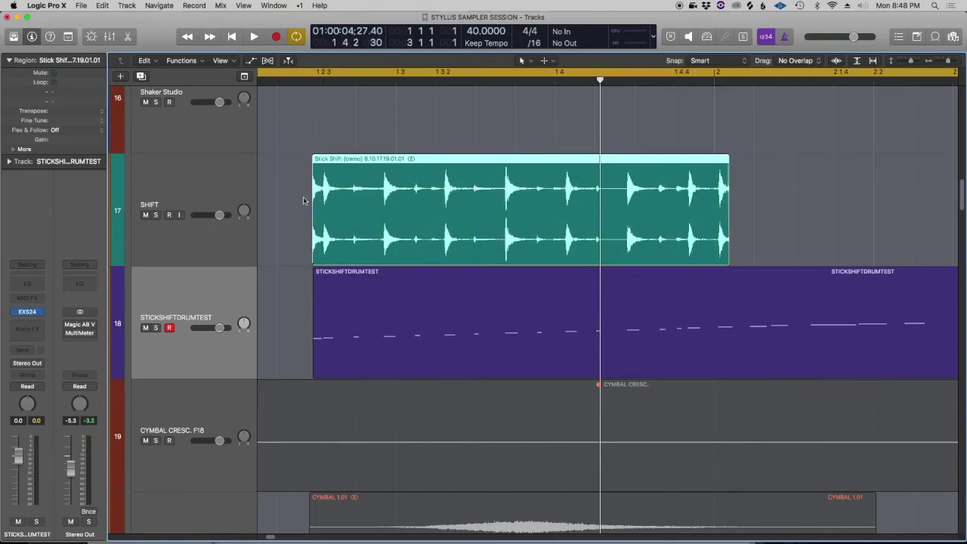
Step: Divide the Stick Shift region into equal slices about a sixteenth note long with the Scissors Tool
key("super+Right")
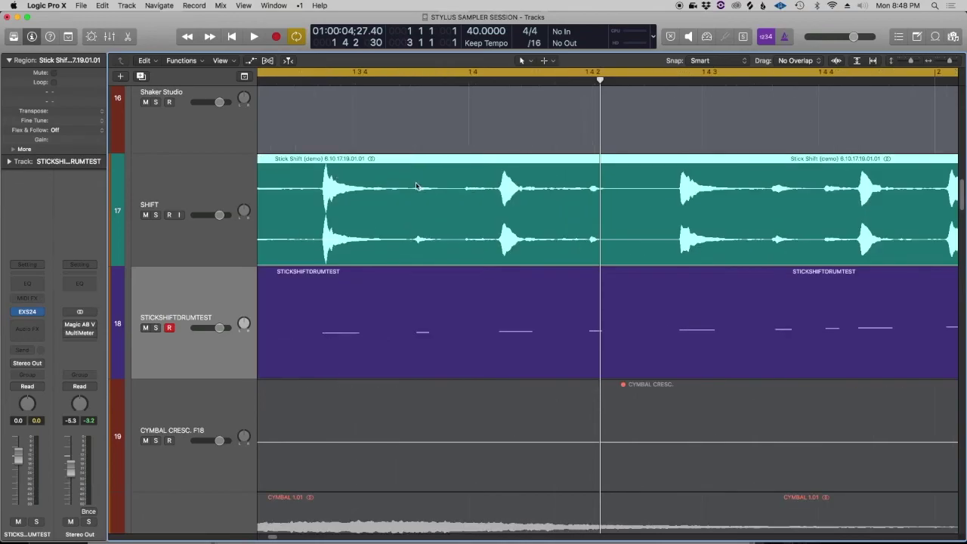
scroll(417, 188, "left", 5)
scroll(418, 188, "left", 8)
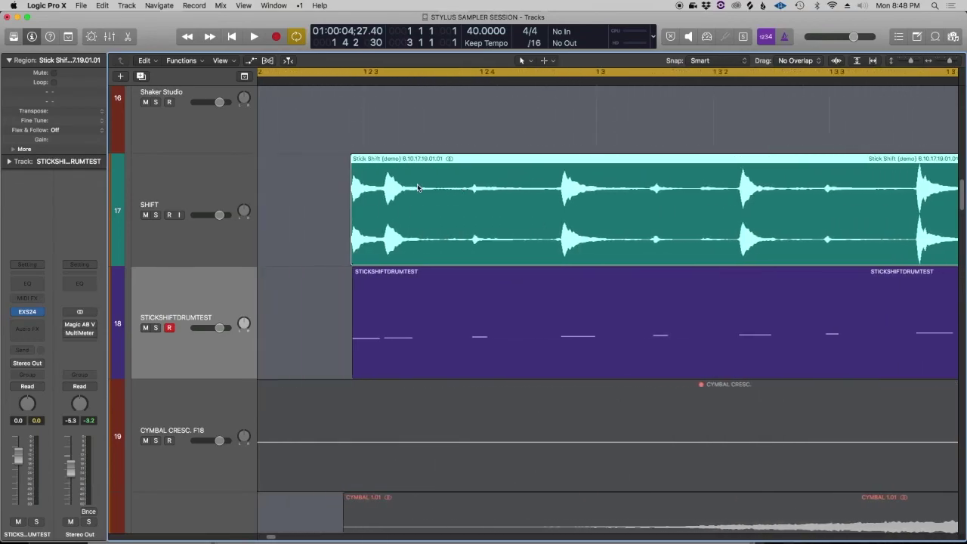
mouse_move(505, 161)
left_mouse_down()
mouse_move(529, 159)
mouse_move(516, 160)
left_mouse_up()
left_click(514, 139, "ctrl+alt")
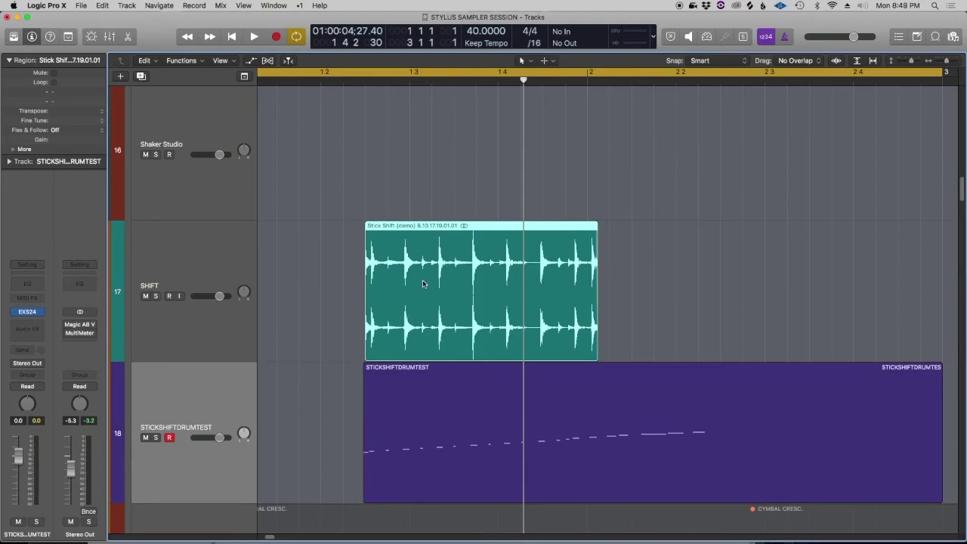
key("t")
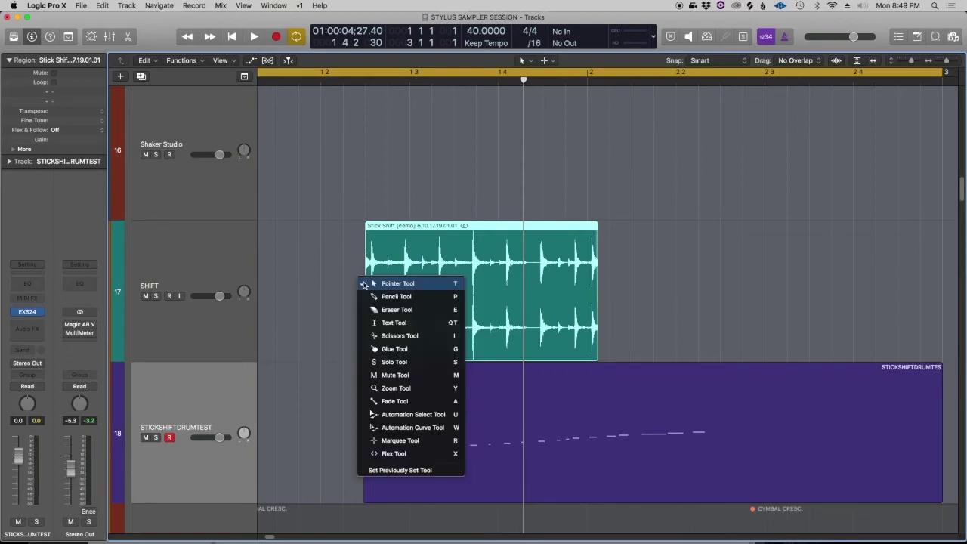
left_click(417, 336)
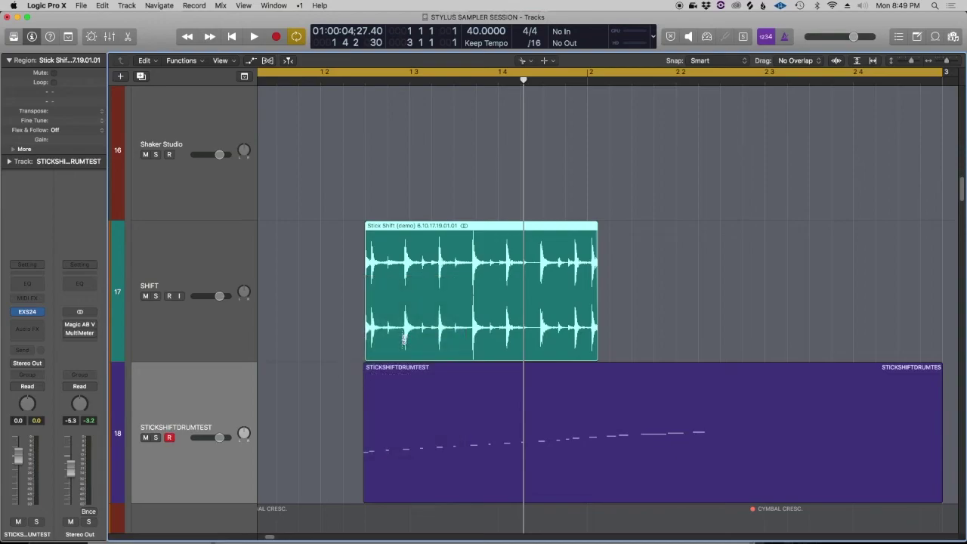
left_click(392, 278, "alt")
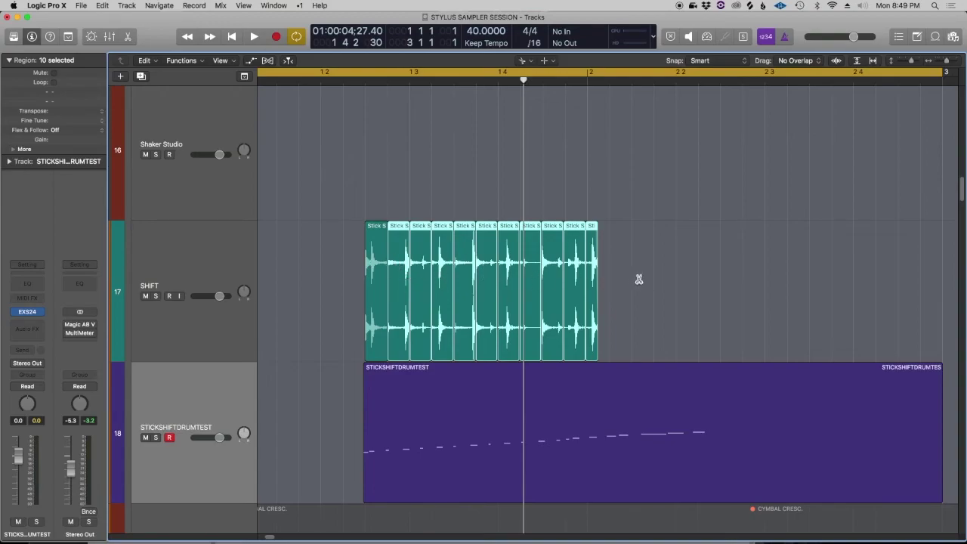
Step: With the Pointer Tool, shorten all the Stick Shift slices together from their ends to about two-thirds of their length, then deselect them
key("t")
left_click(395, 185)
left_click_drag(334, 206, 602, 322)
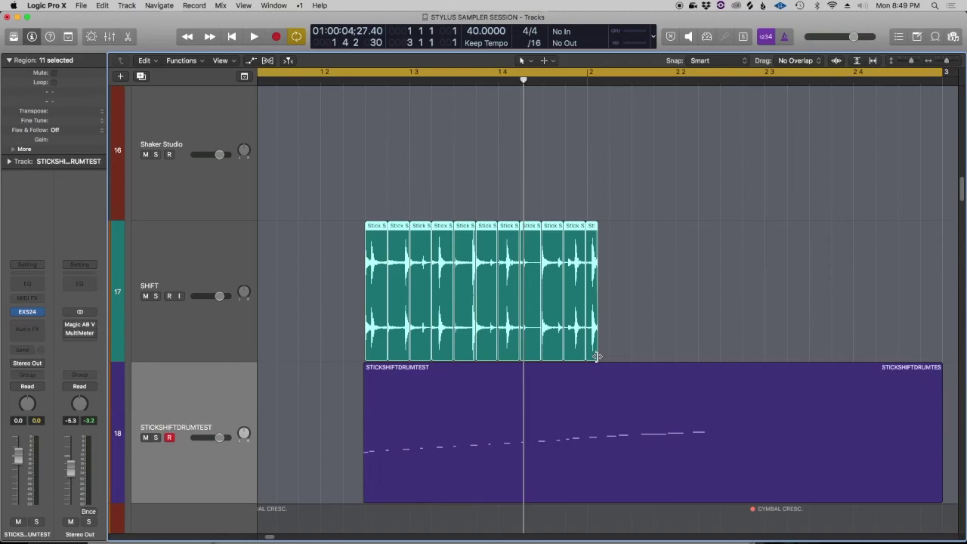
right_click(597, 356)
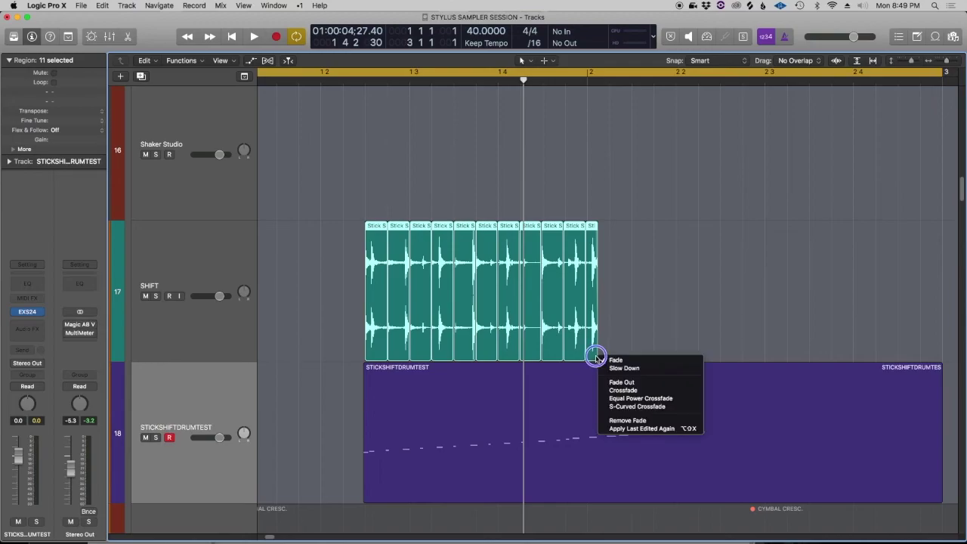
left_click(608, 360)
left_click_drag(559, 353, 546, 355)
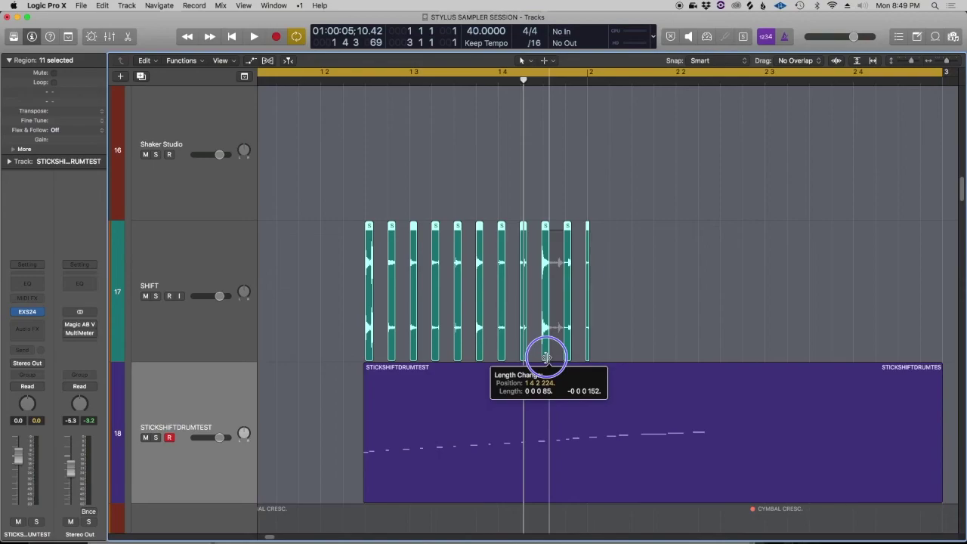
left_click_drag(545, 356, 557, 356)
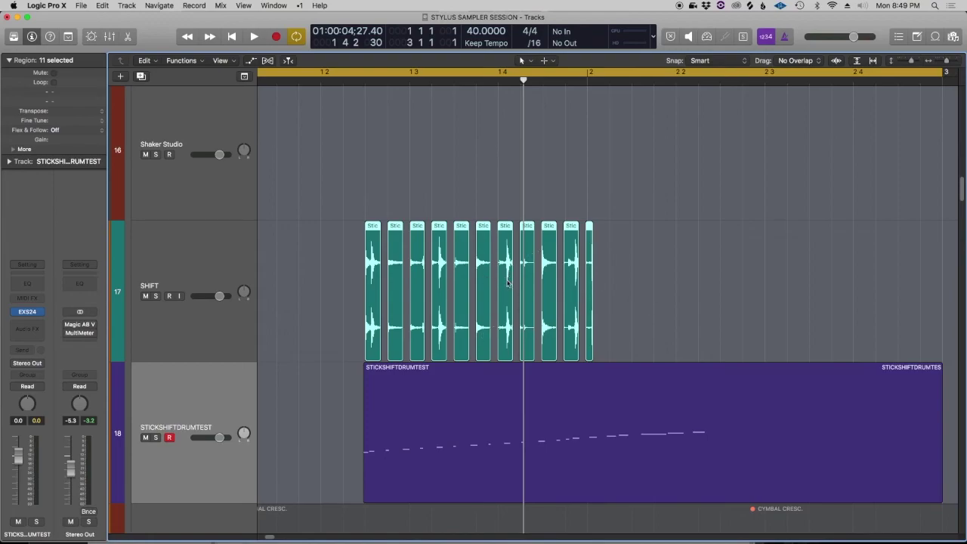
left_click(478, 178)
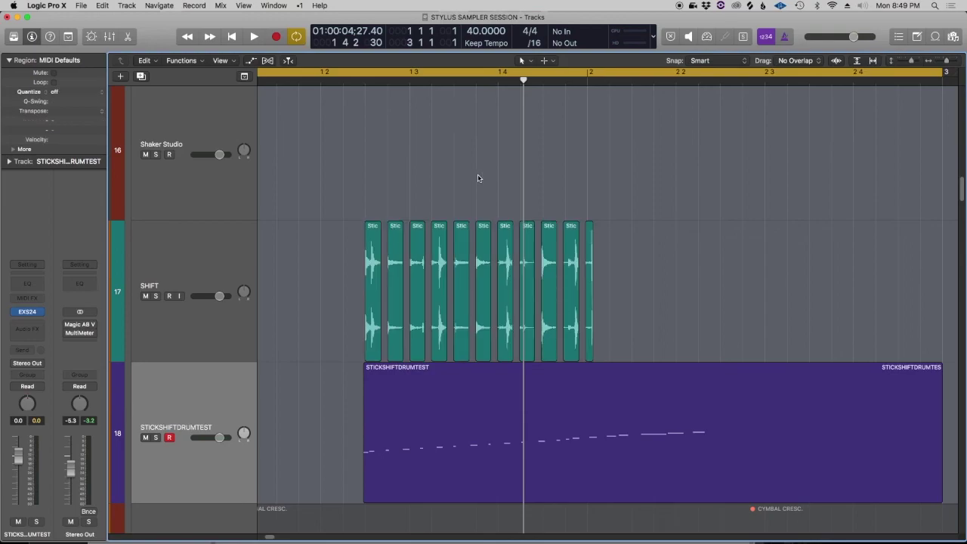